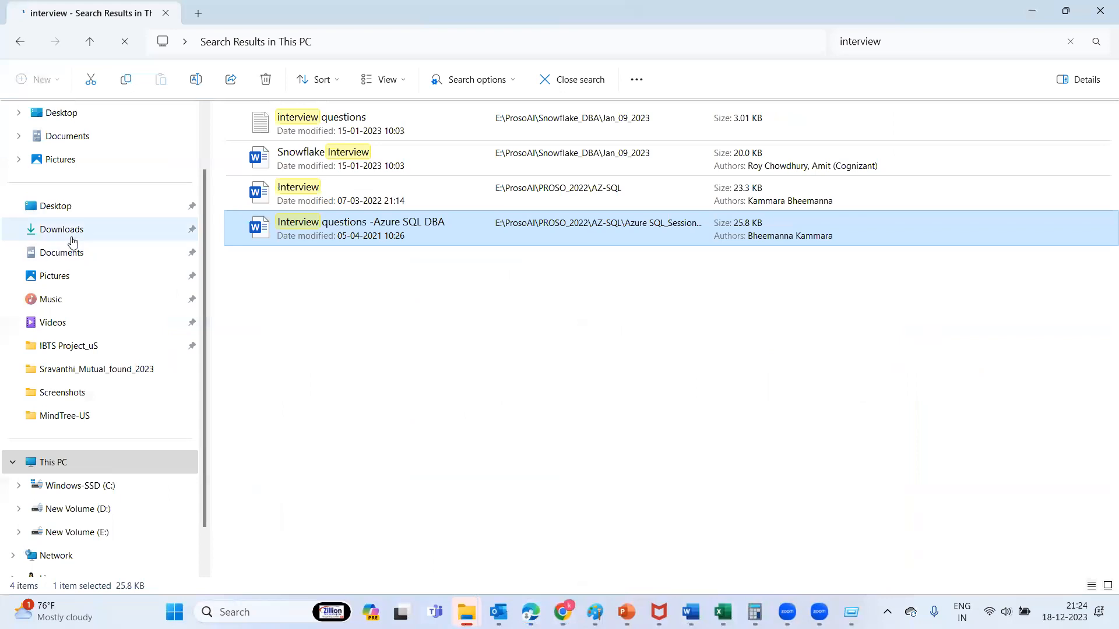
- Open the testsqlvm remote desktop file from Downloads, enter the account password and accept the unverified certificate to connect
click(70, 230)
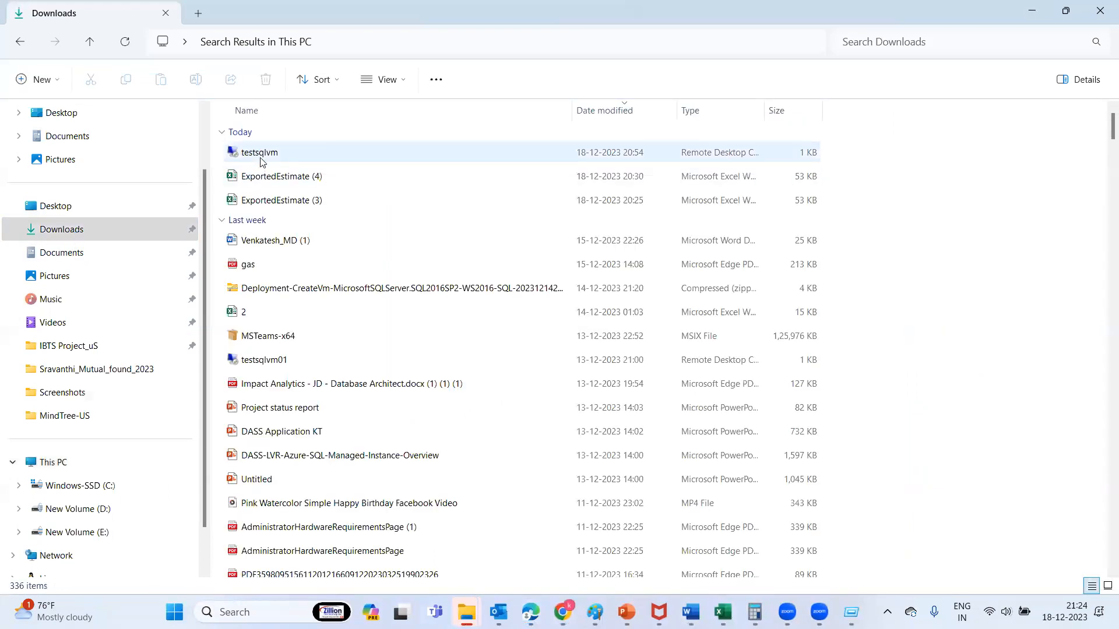
double_click(261, 160)
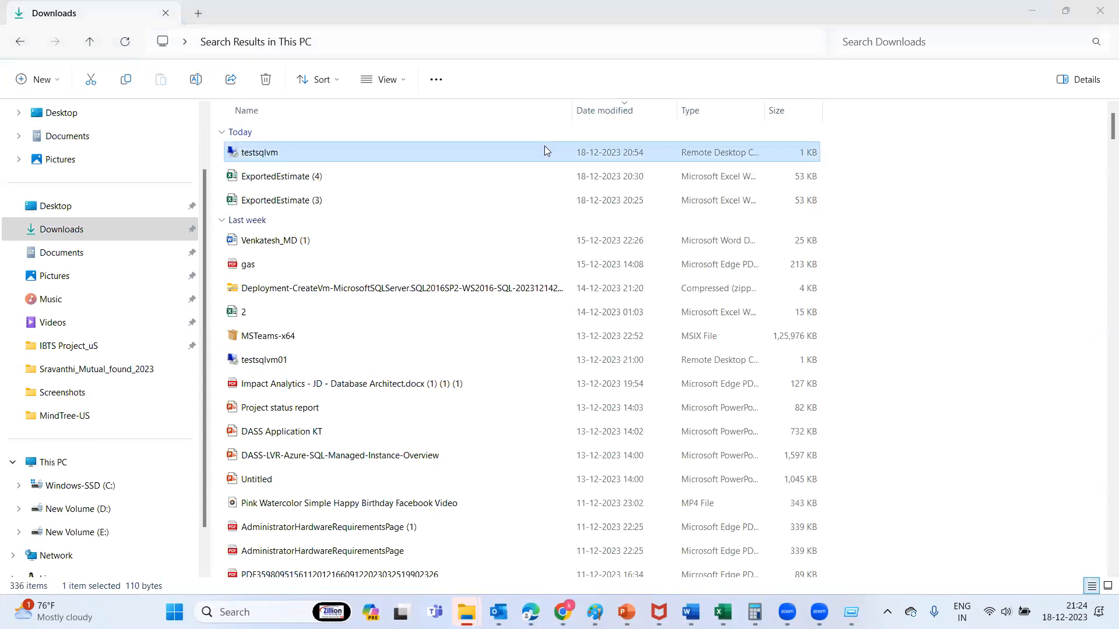
click(669, 379)
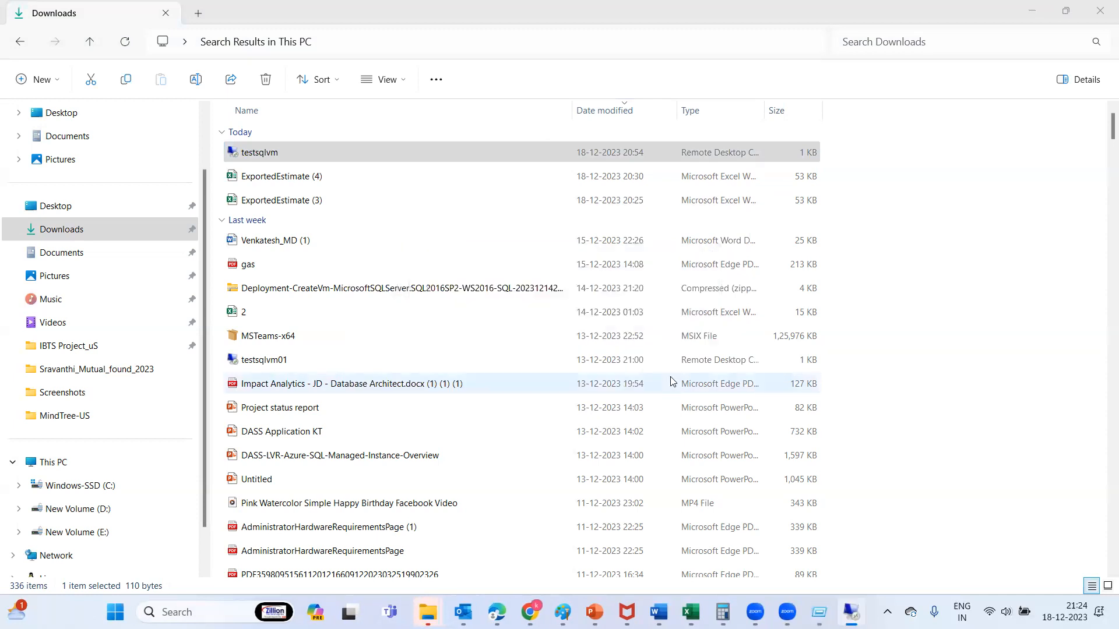
text(••••••••••••)
key(Return)
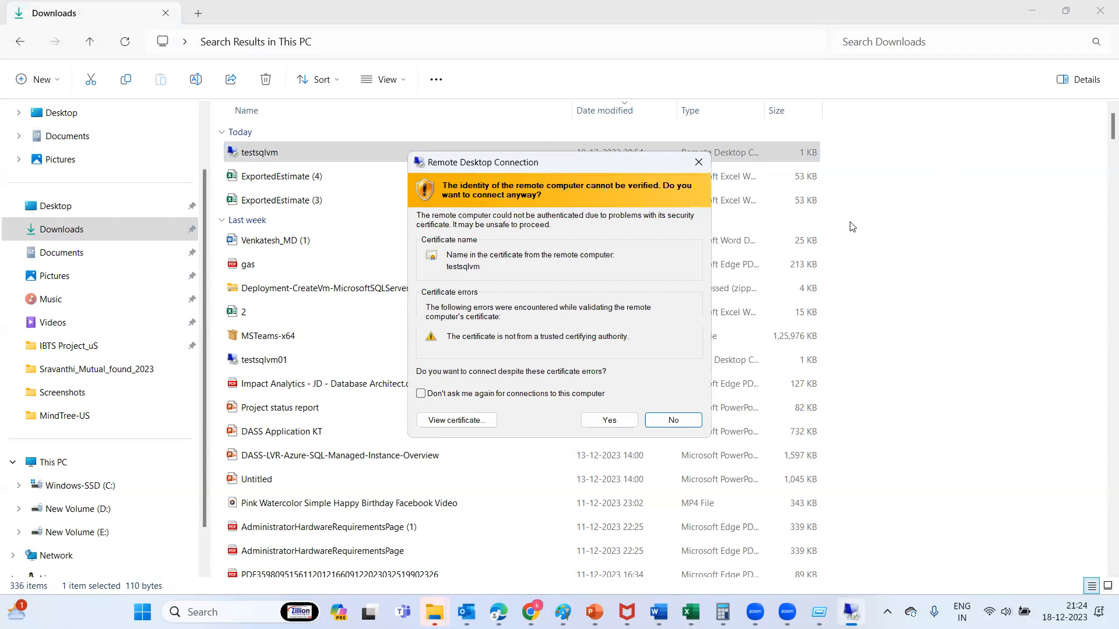
click(611, 421)
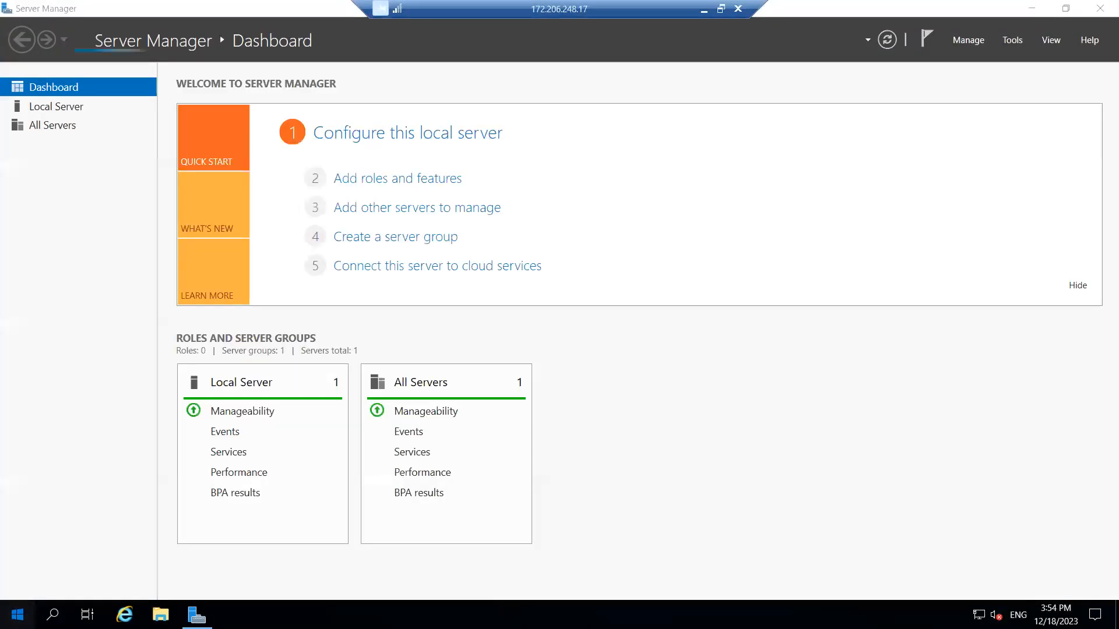
- Launch SQL Server Management Studio 19 on the remote machine and connect to the testsqlvm database engine with Windows Authentication
click(17, 615)
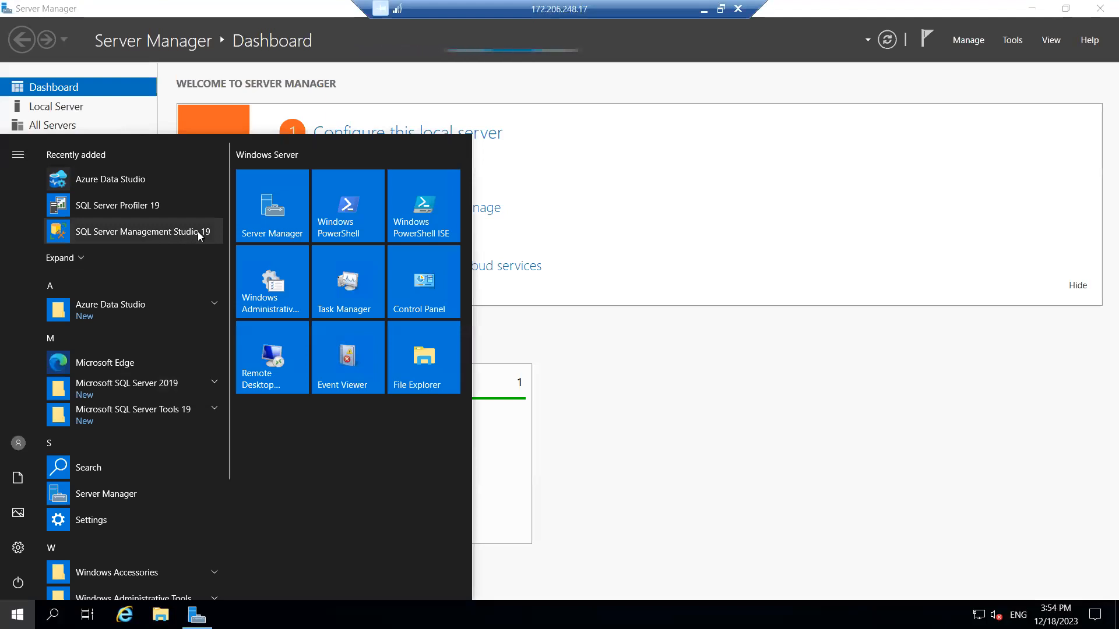
click(214, 302)
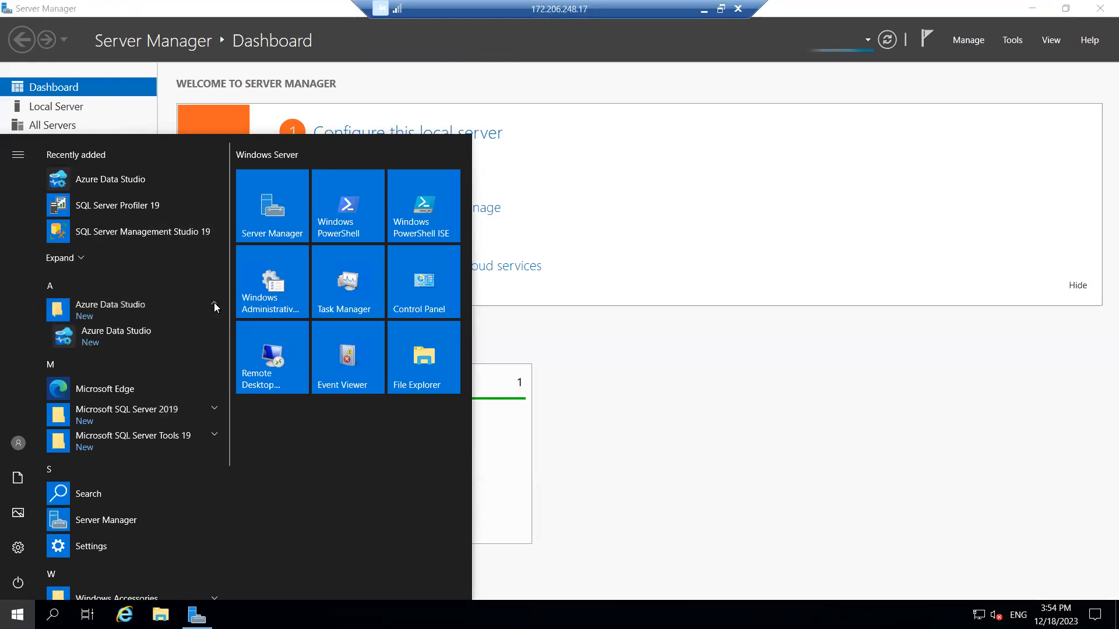
click(153, 235)
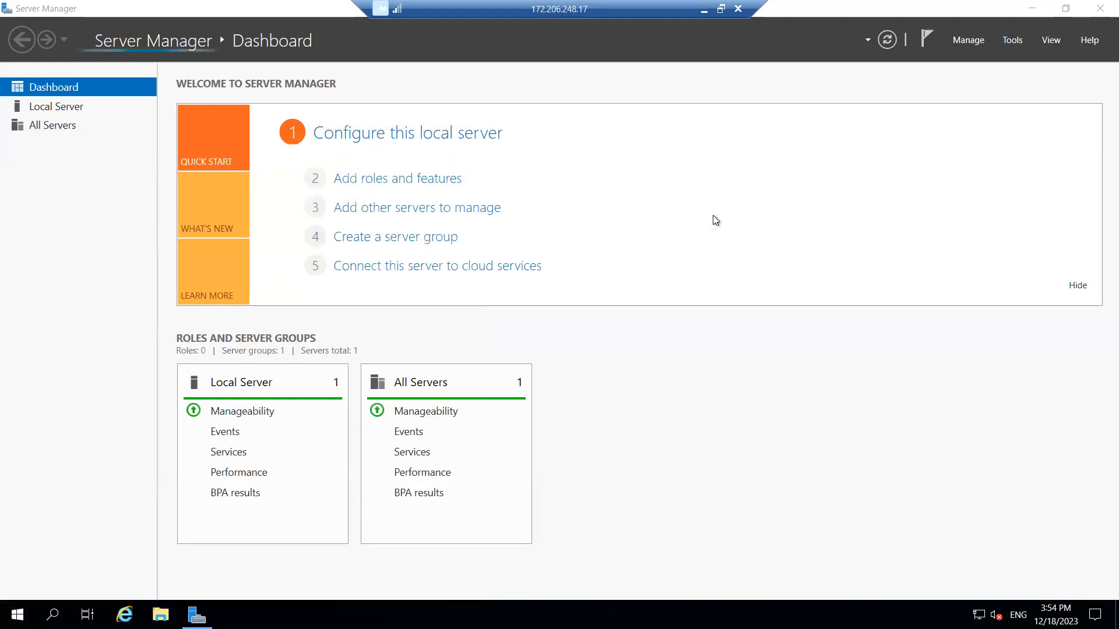
click(1036, 9)
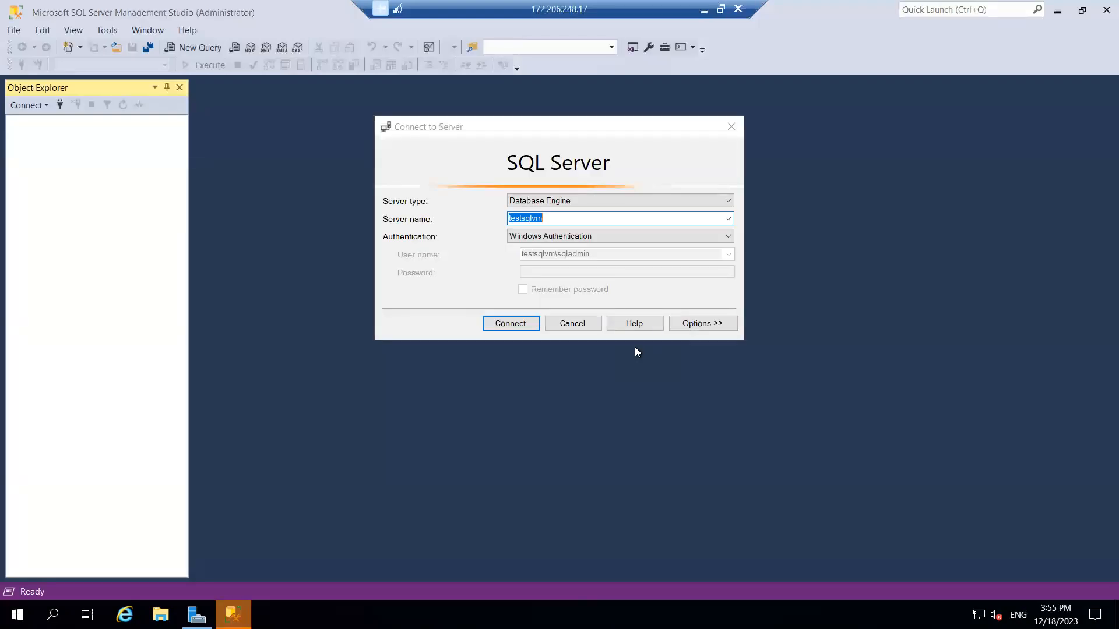
click(501, 320)
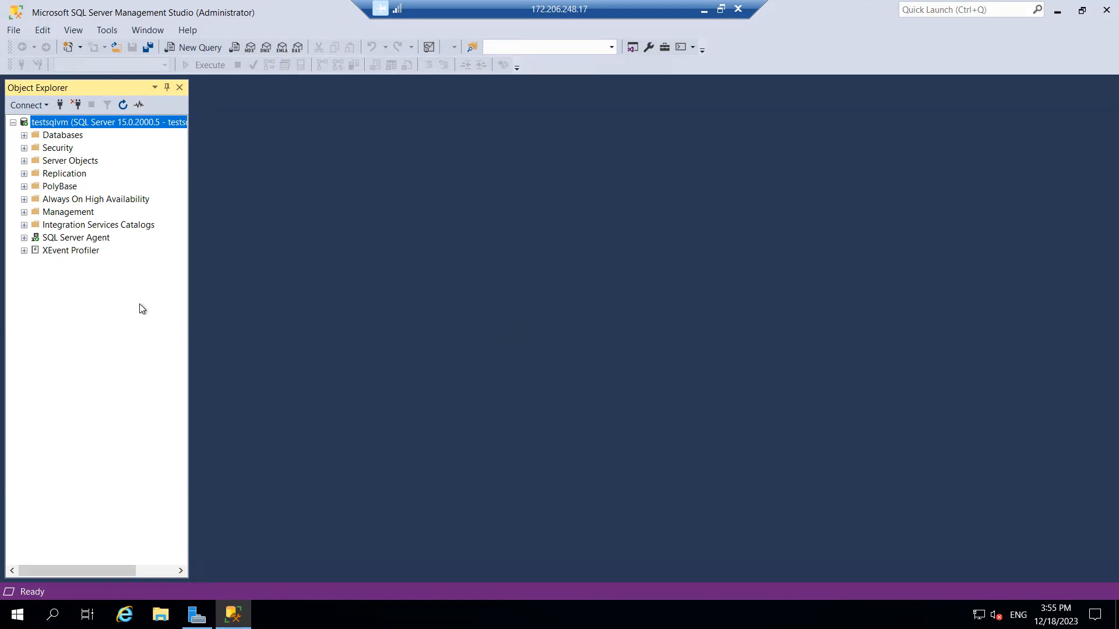
- Create a new database named Db1 on the testsqlvm server with the default settings
click(23, 136)
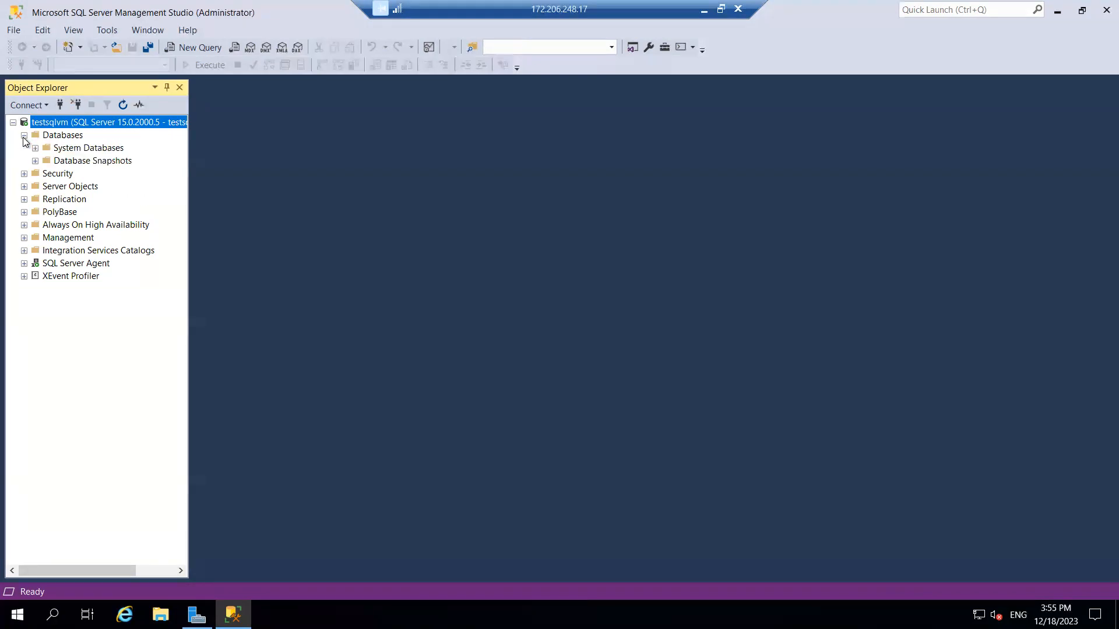
right_click(66, 135)
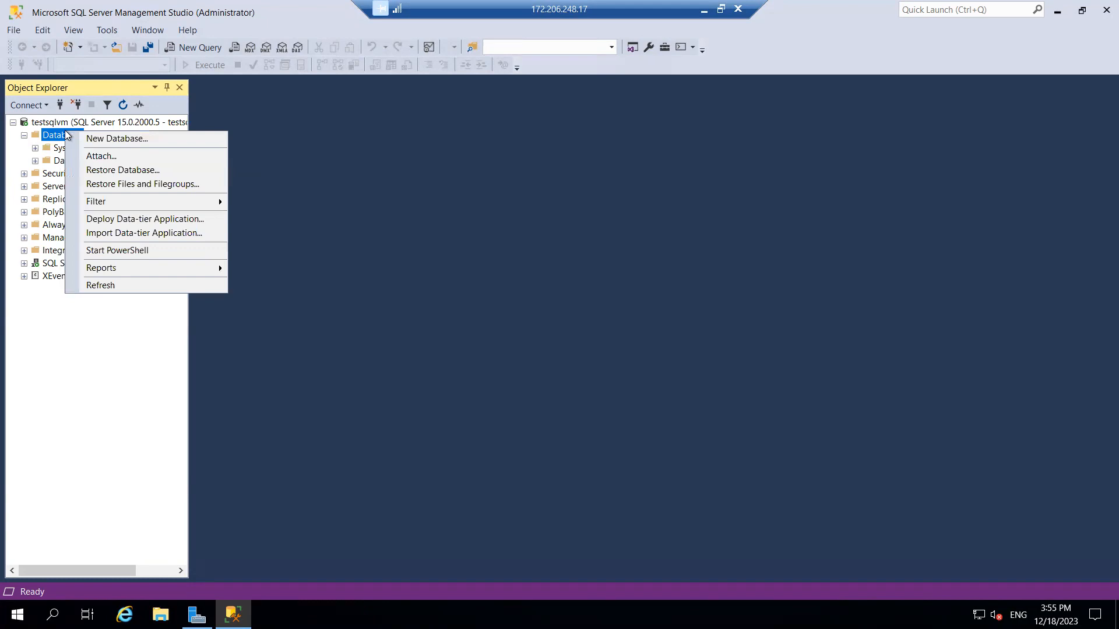
click(117, 142)
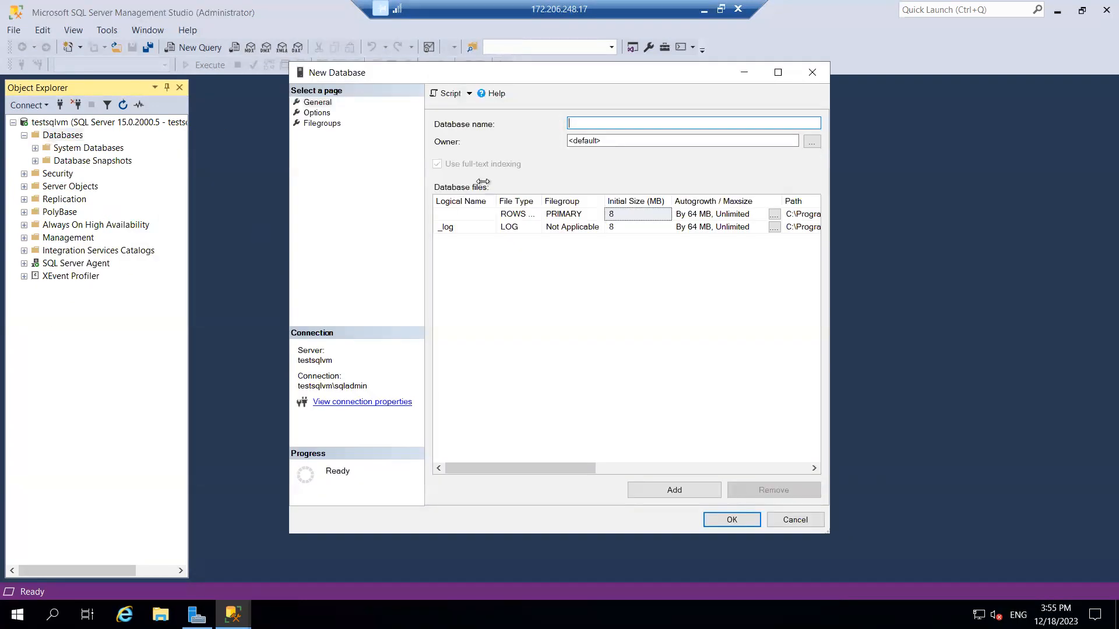
text(Db1)
click(734, 521)
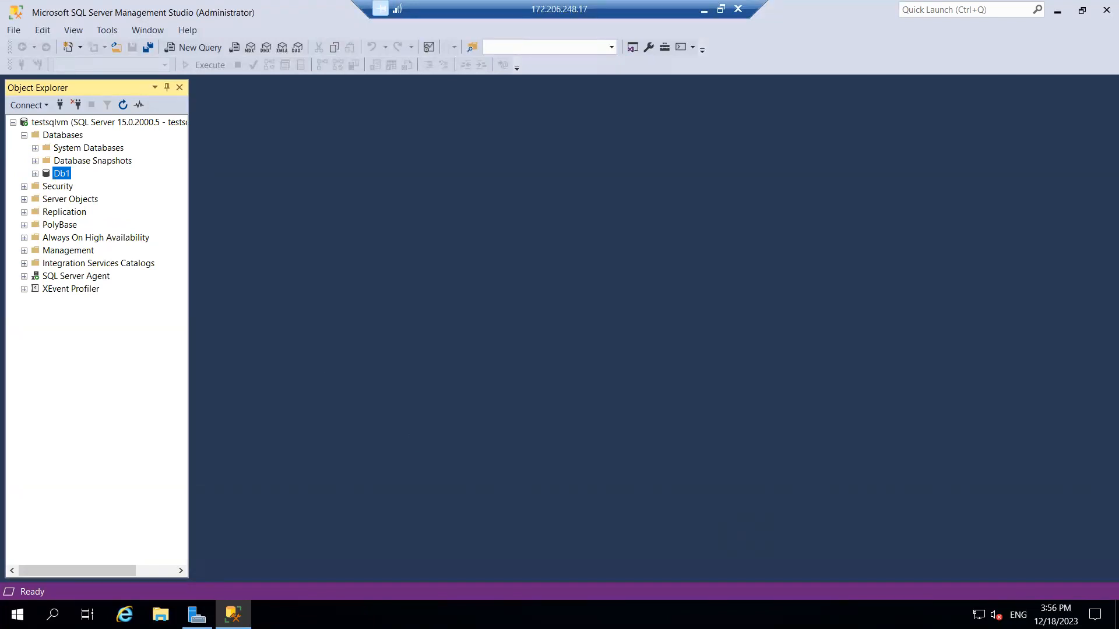
- Switch to Azure Data Studio and start a new connection, enabling preview features and dismissing the usage data notice
click(17, 614)
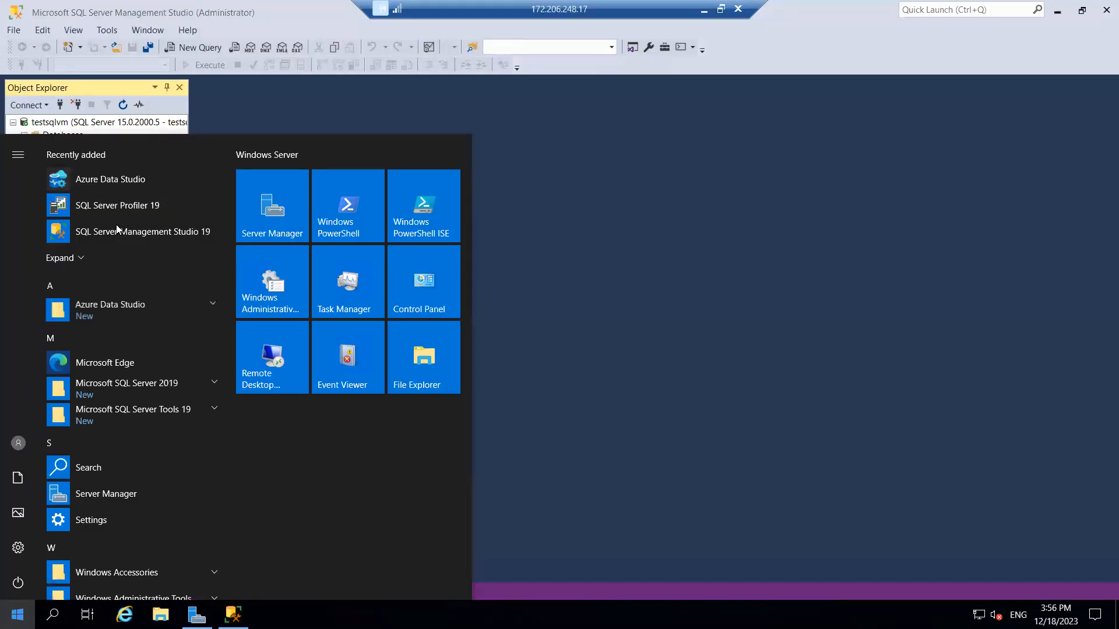
click(129, 182)
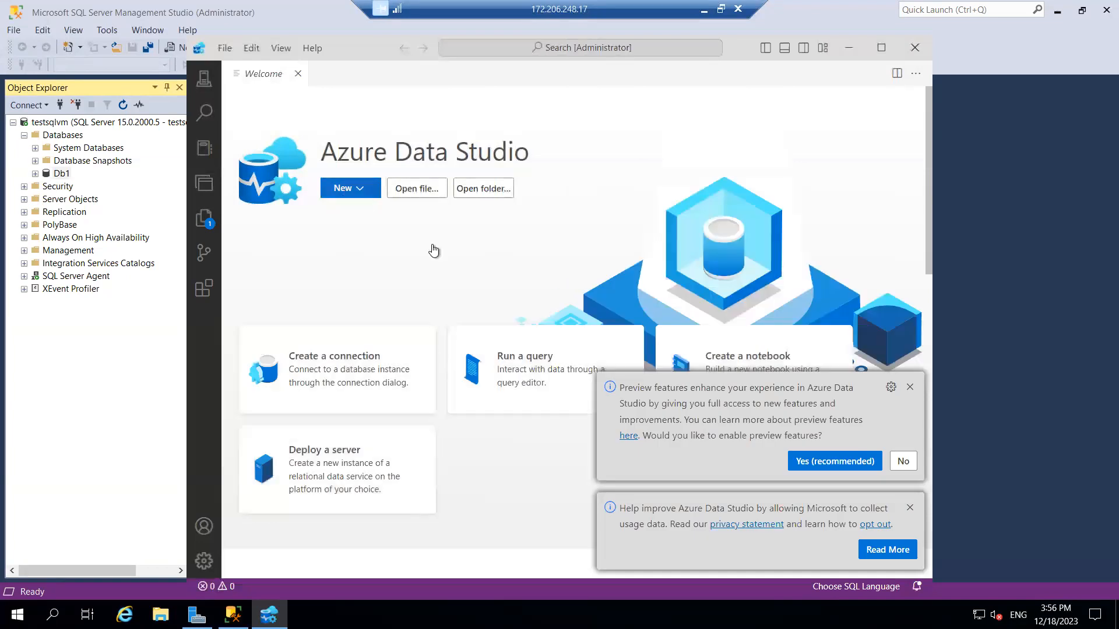
click(350, 369)
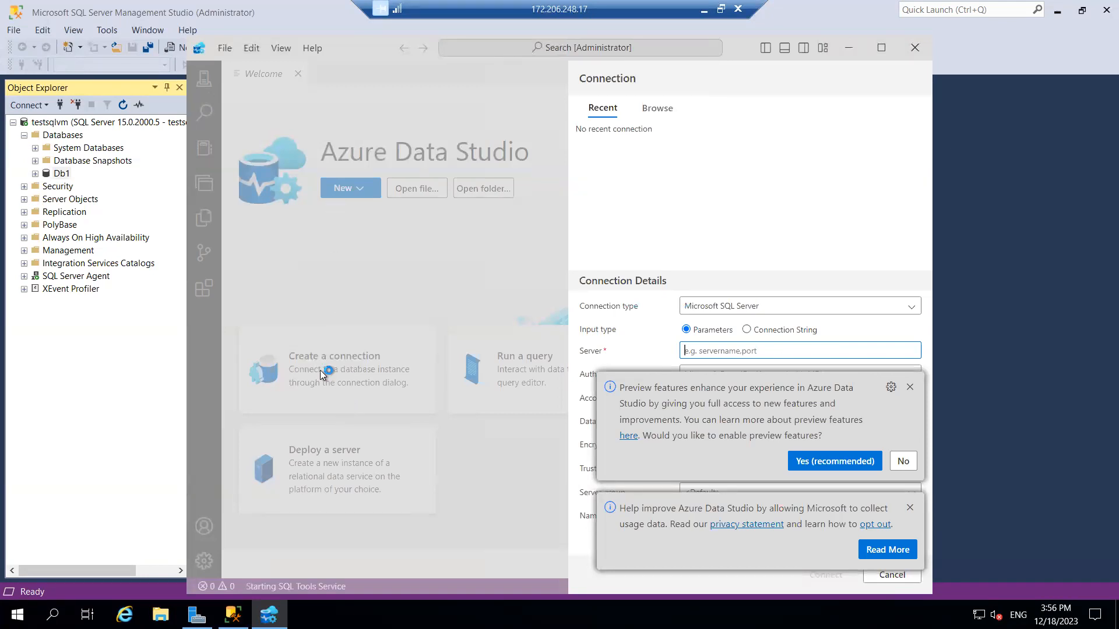
click(828, 463)
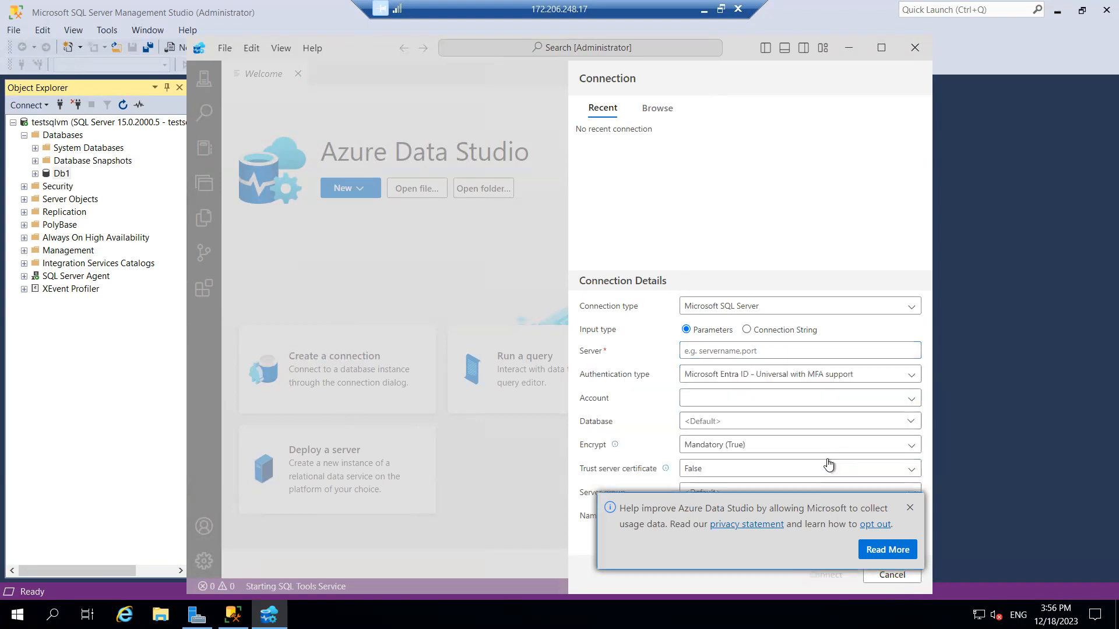
click(910, 509)
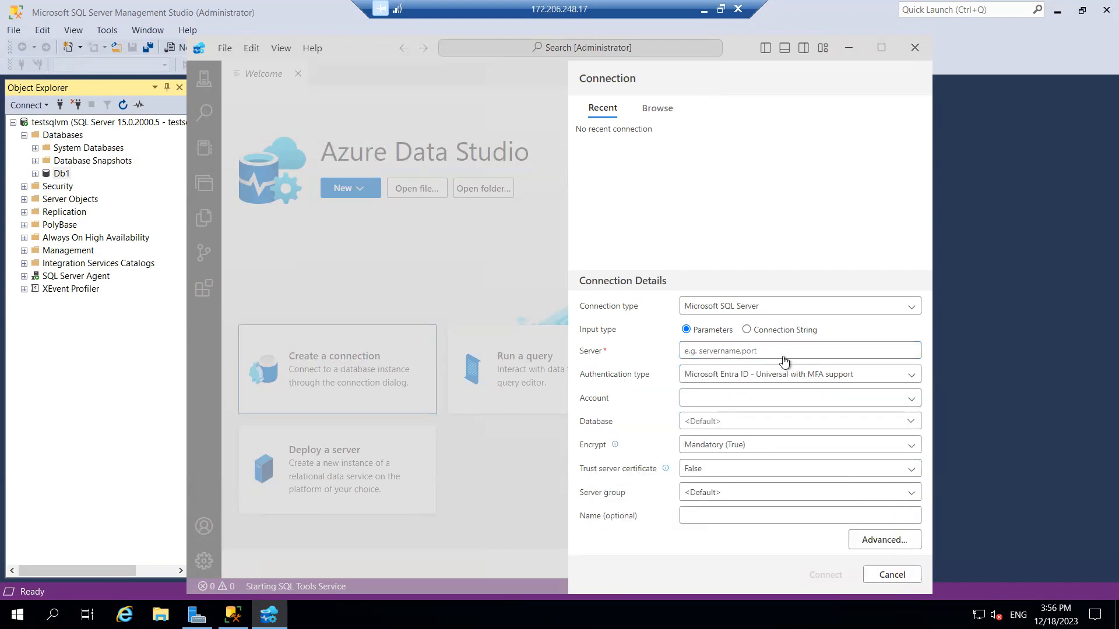
- Set the connection's server to testsqlvm and its authentication type to SQL Login
click(720, 346)
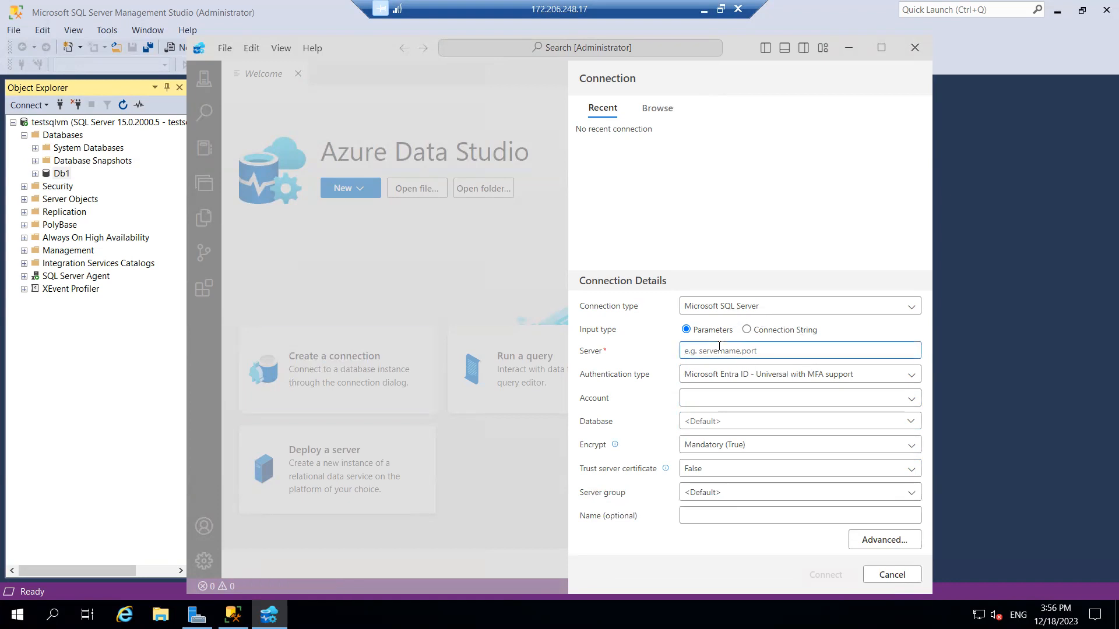
text(tests)
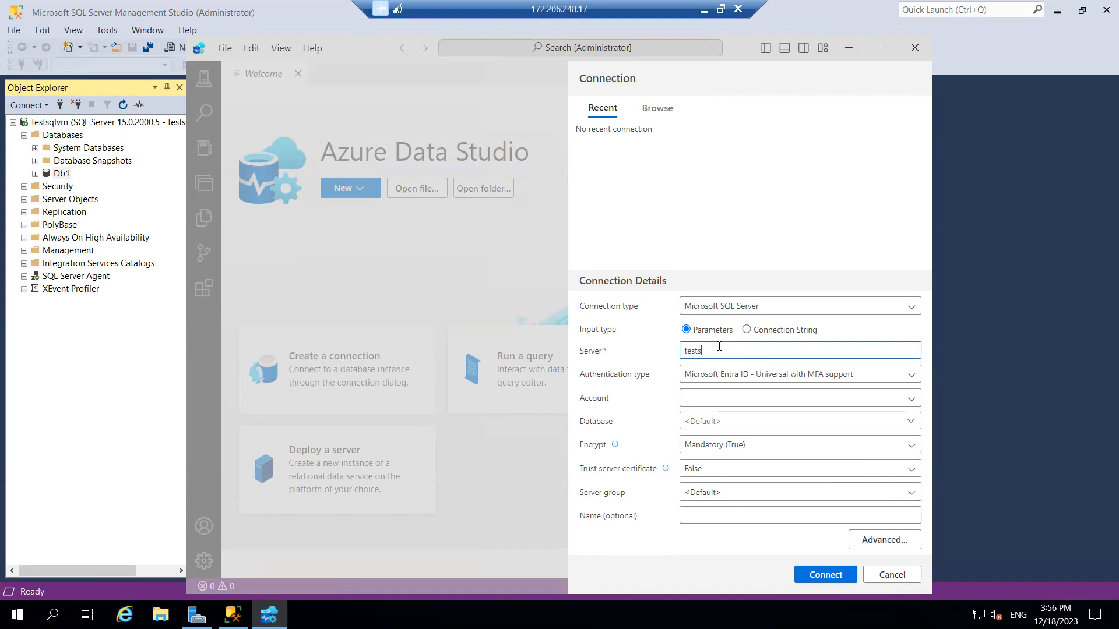
text(qlvm)
click(770, 379)
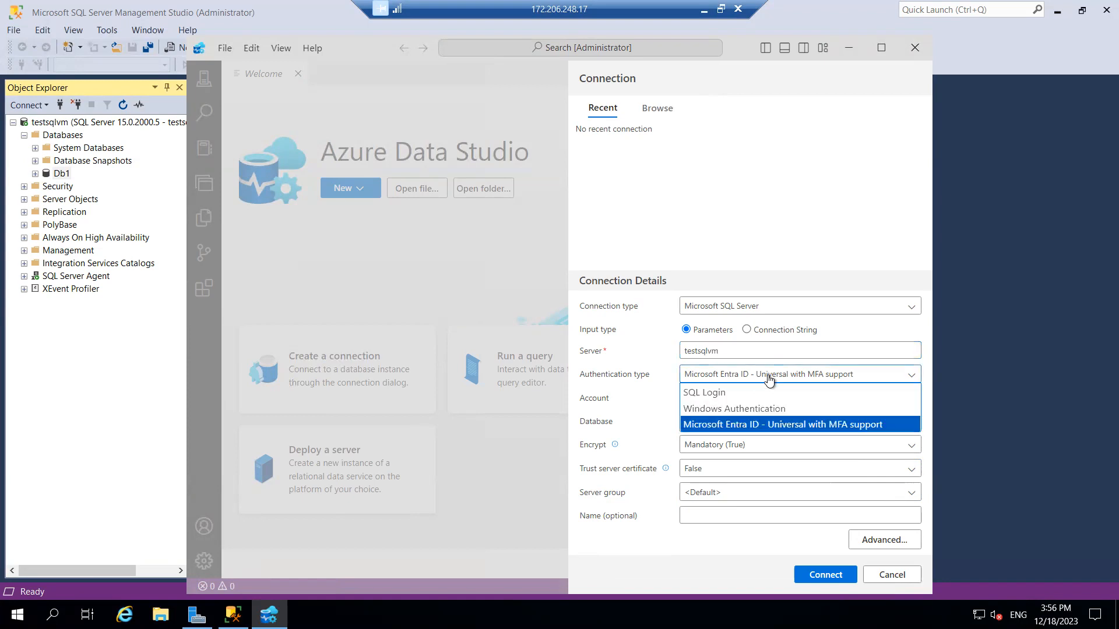
click(741, 411)
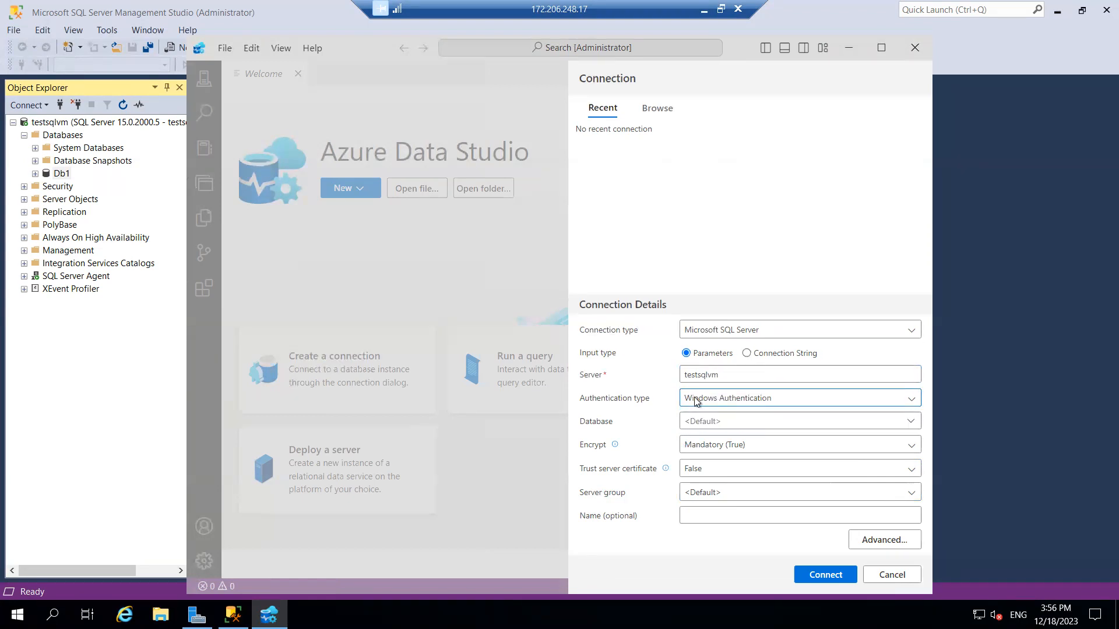
click(740, 405)
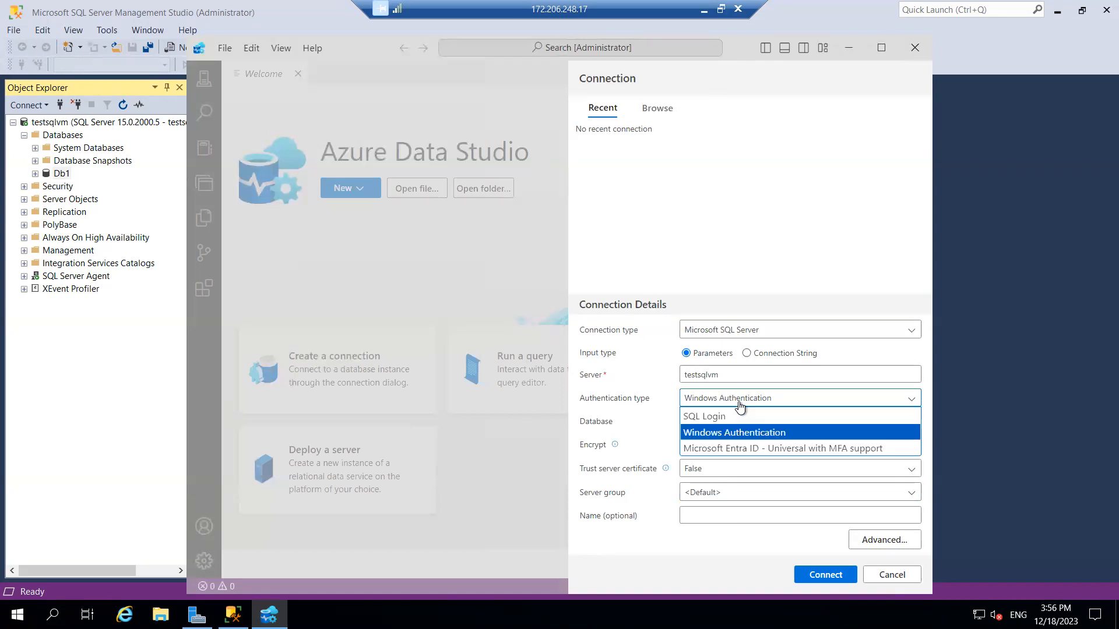
click(721, 416)
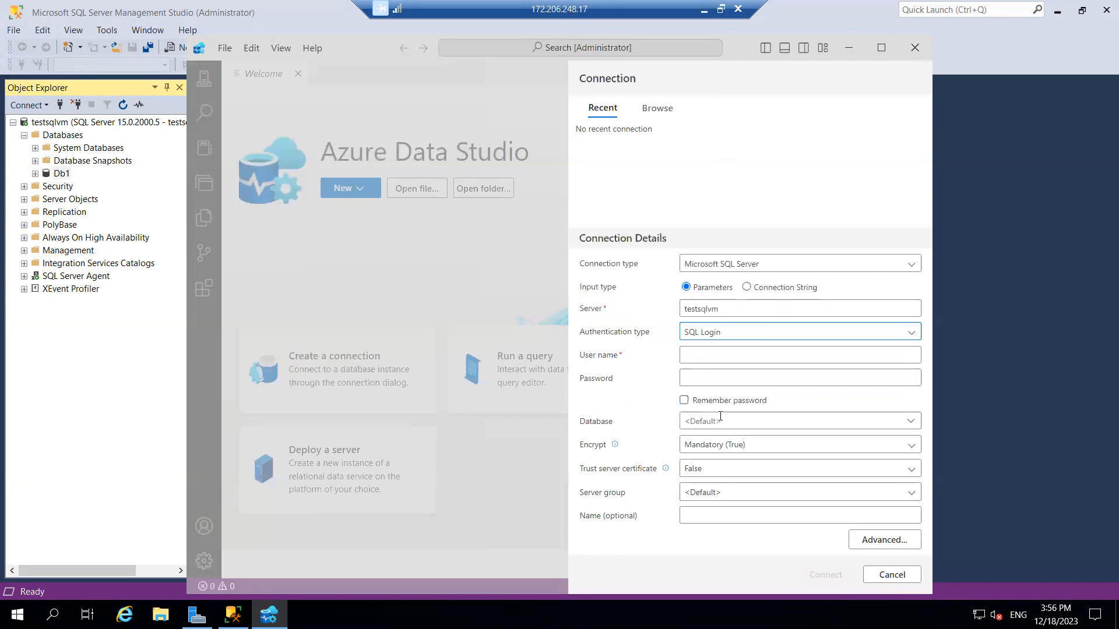
- Enter the user name sqladmin and the login password, and try to connect to the server
click(696, 357)
text(sqladmin)
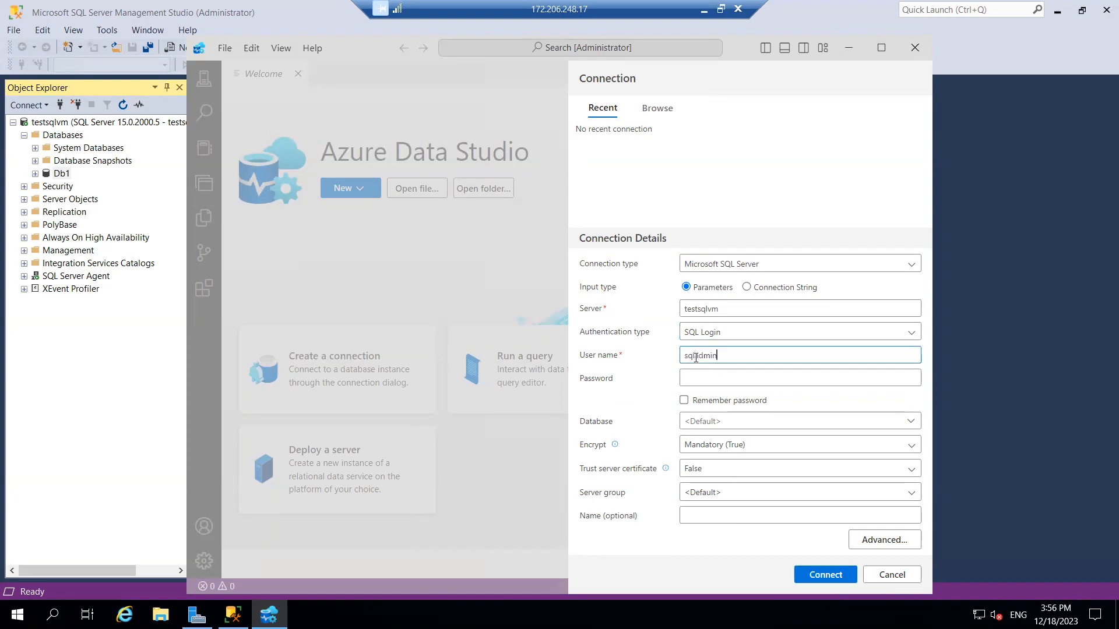
key(Tab)
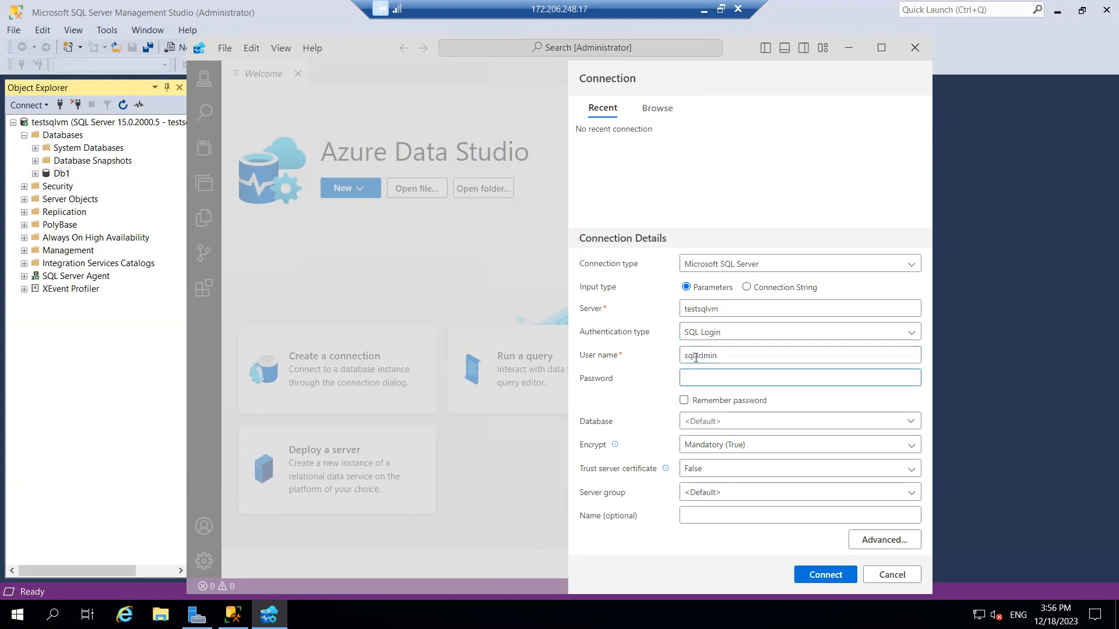
text(************)
click(824, 575)
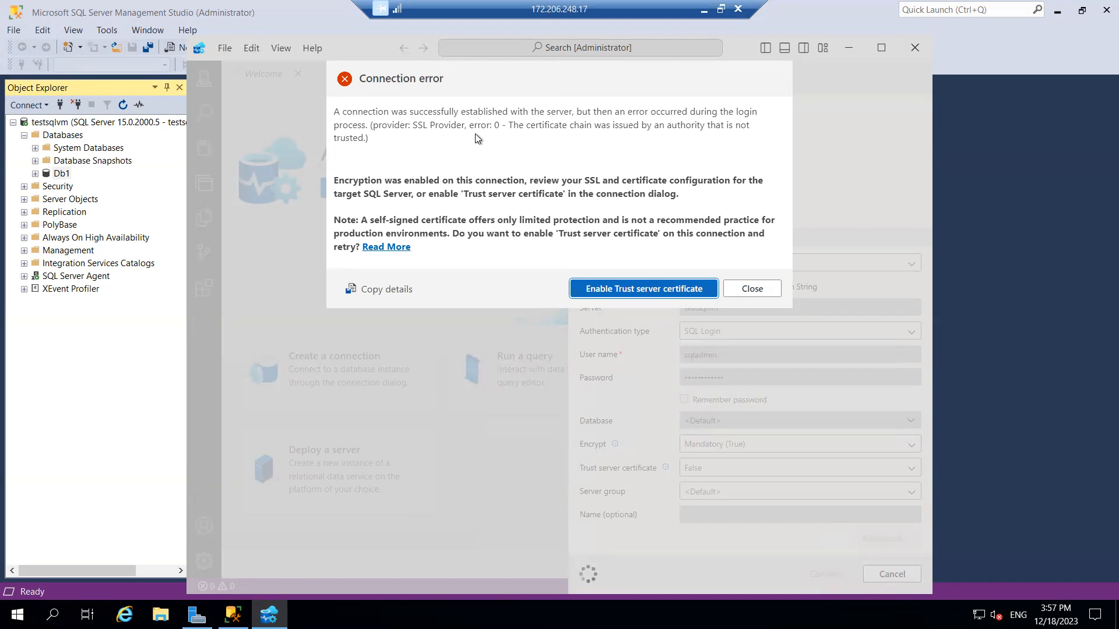
- Try the connection with Trust server certificate enabled, and retry it with the existing SQL login details
click(613, 290)
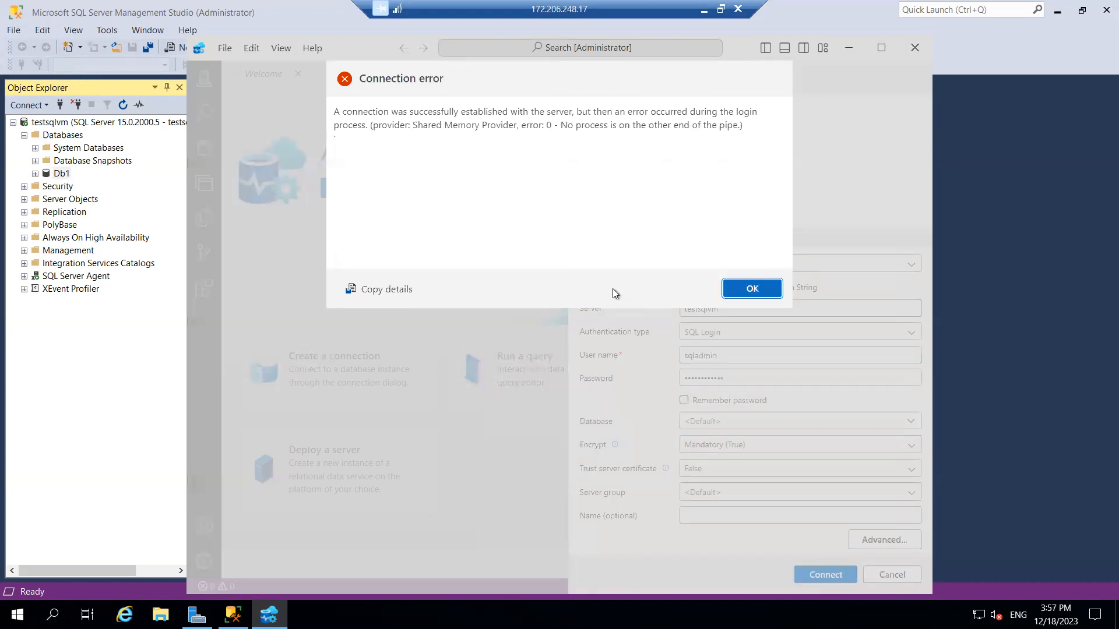
click(757, 294)
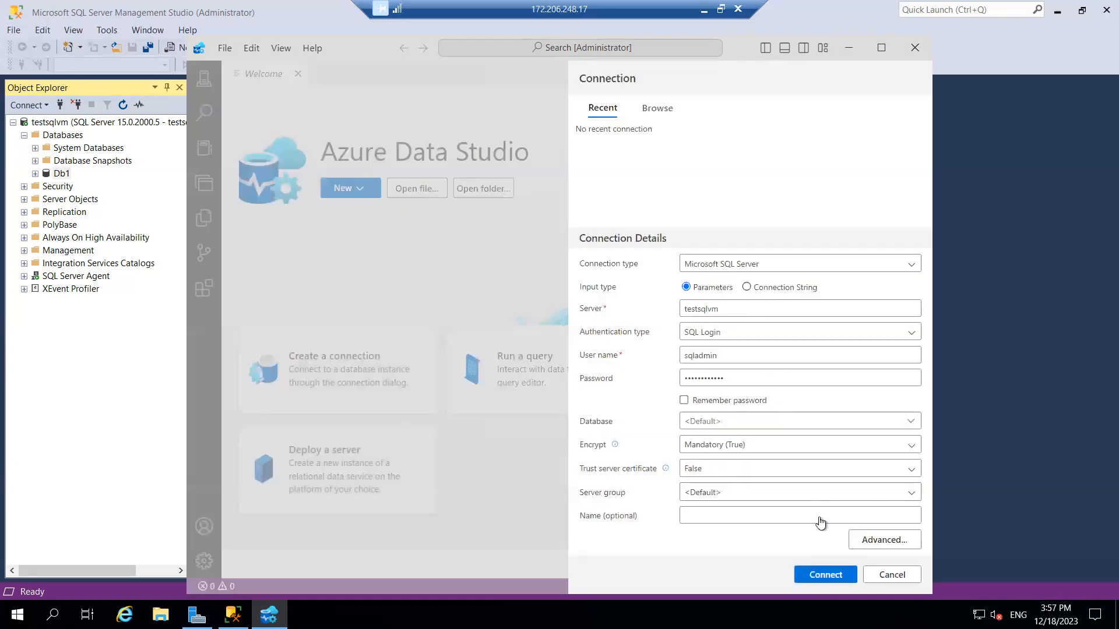
click(819, 576)
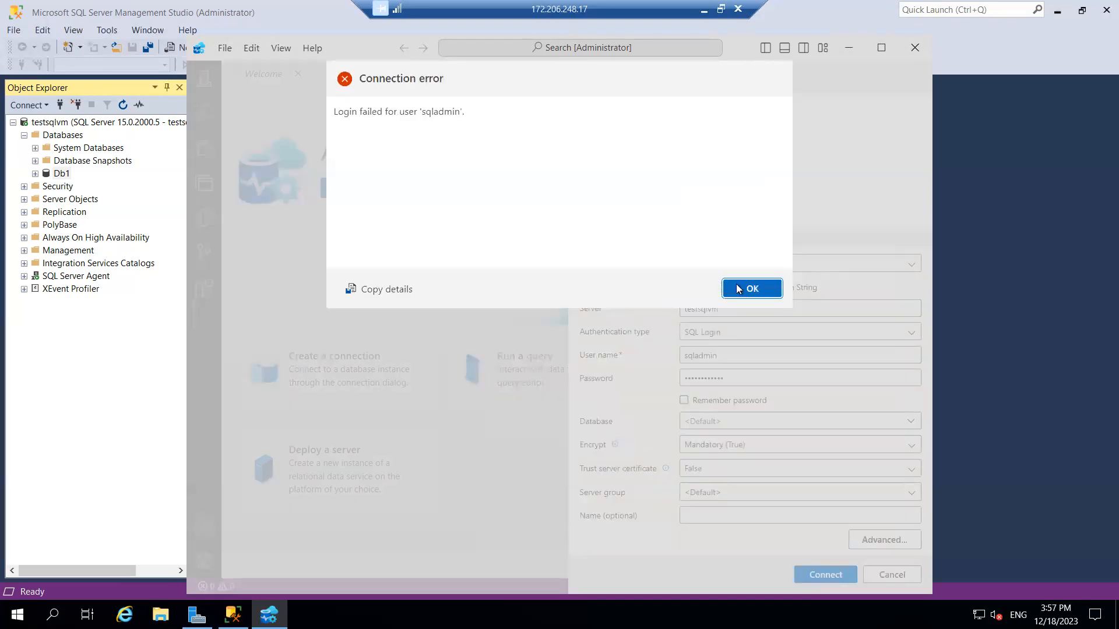
click(740, 291)
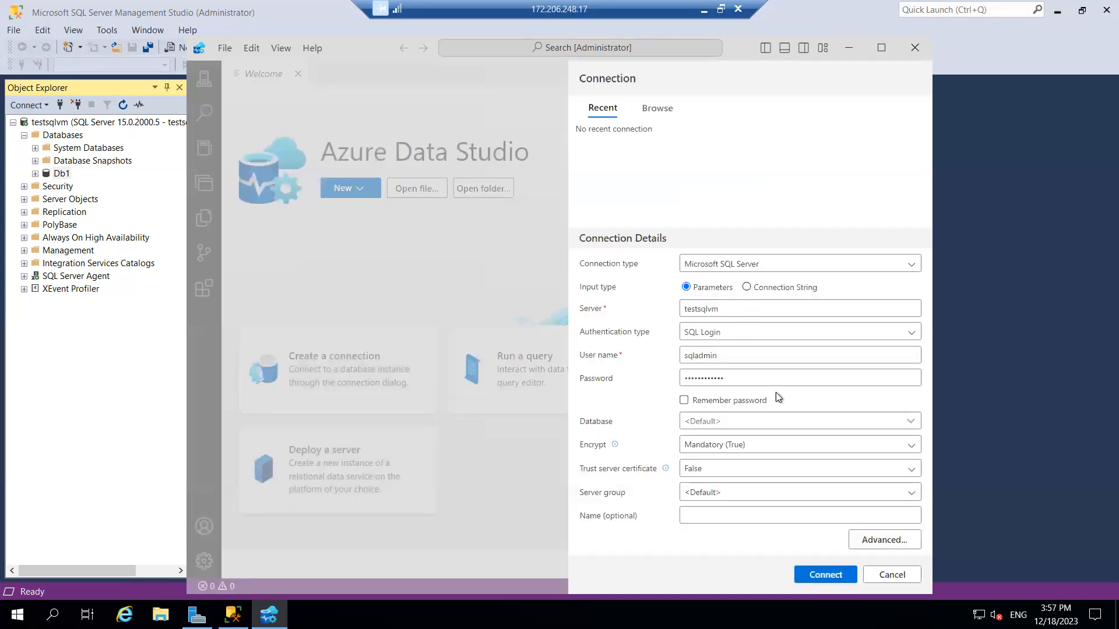
- Examine the advanced connection properties, including the Always Encrypted options, and return to the connection details
click(877, 542)
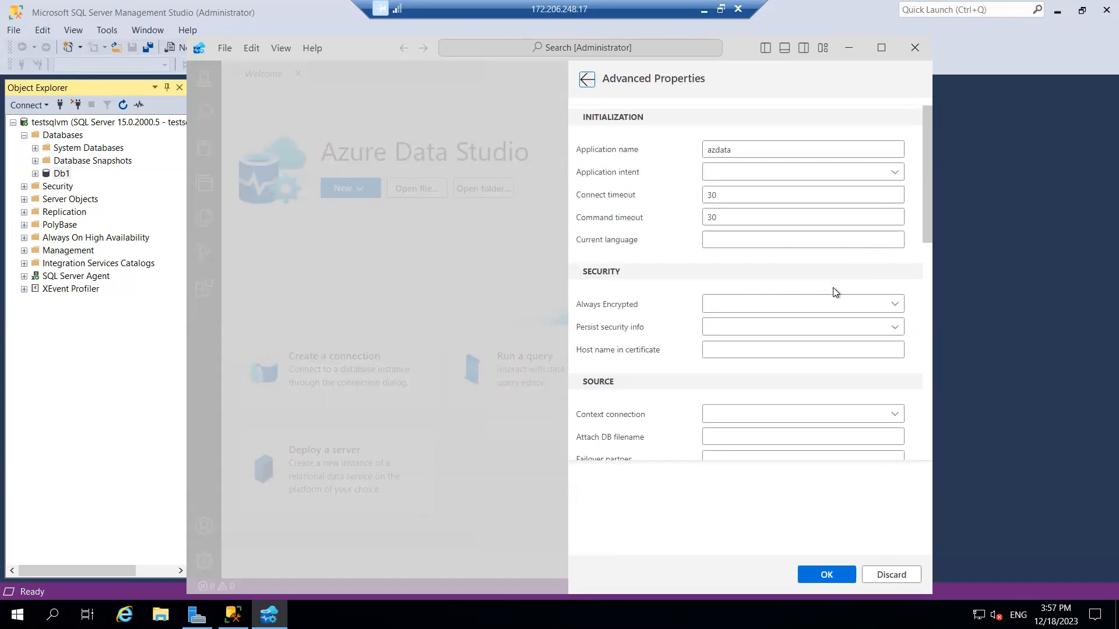
click(895, 307)
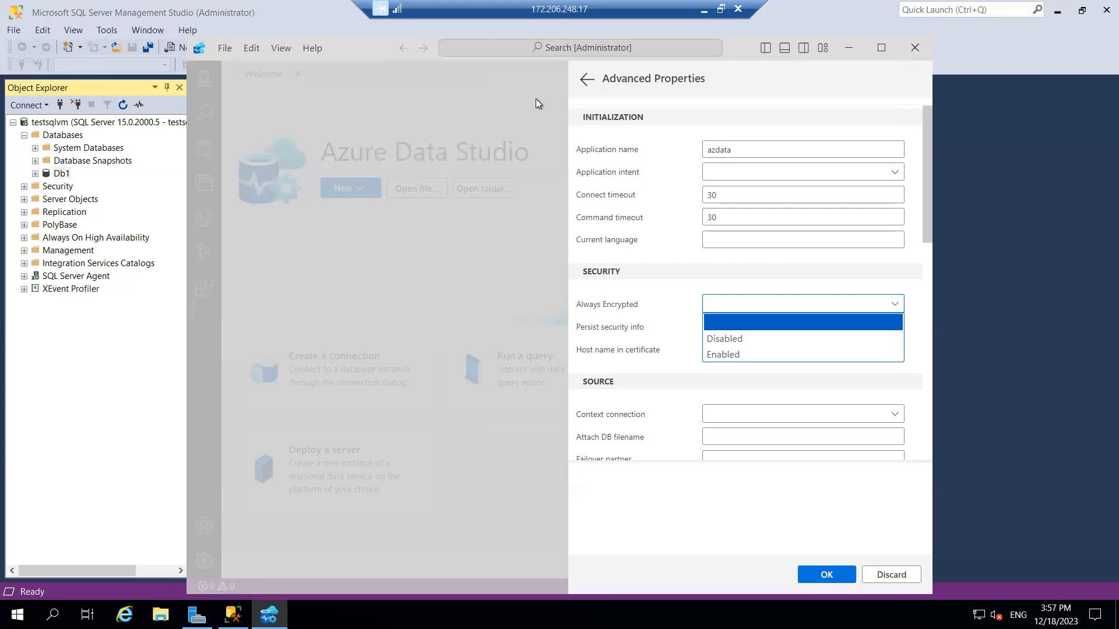
click(587, 80)
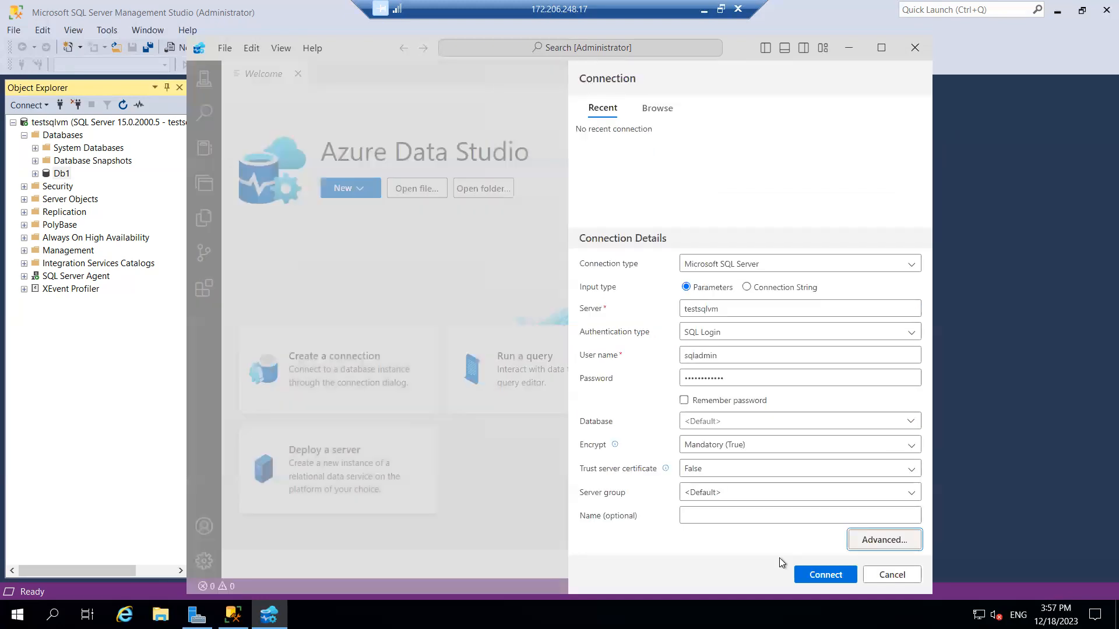
- Abandon the SQL Login connection details and start creating a new connection
click(883, 540)
click(887, 576)
click(892, 577)
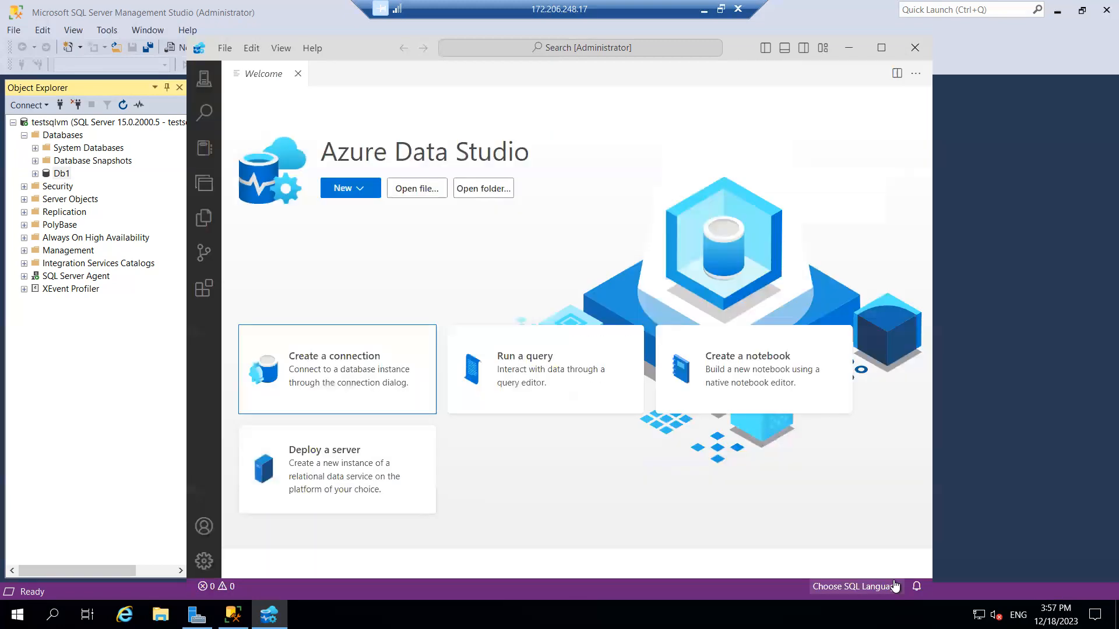
click(341, 367)
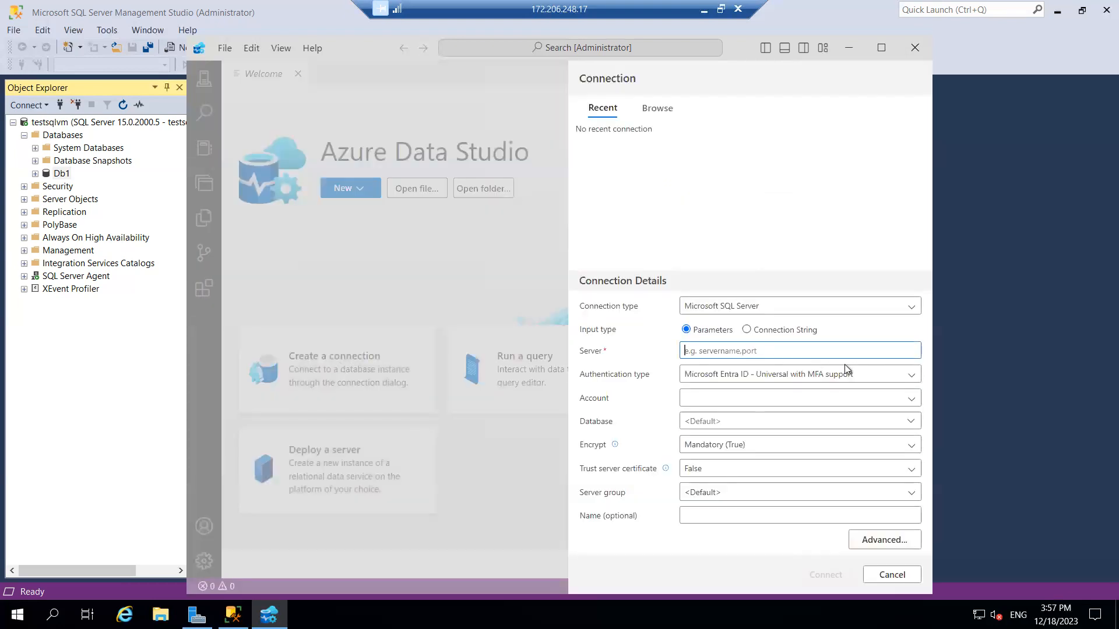
- Set the new connection's server to testsqlvm and its authentication type to Windows Authentication
click(802, 356)
text(sql)
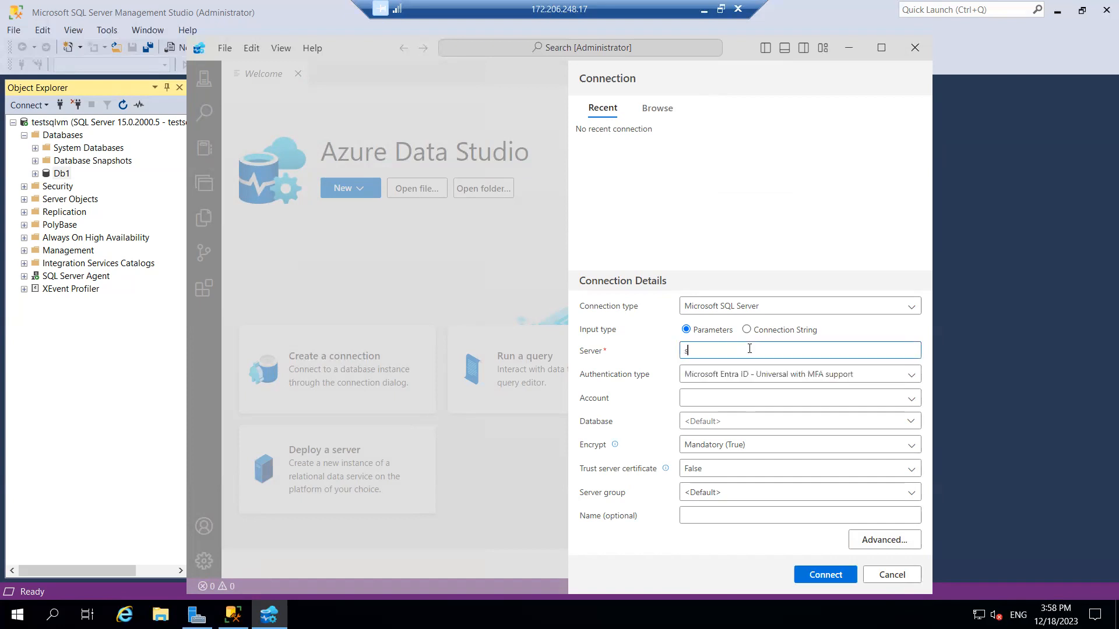
key(BackSpace)
key(BackSpace)
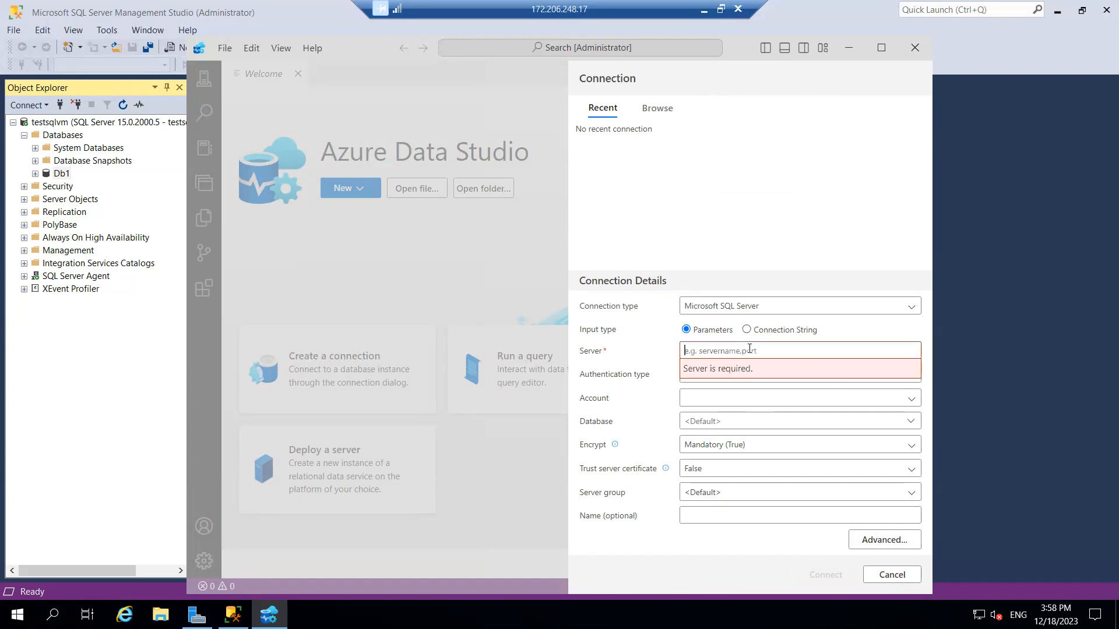
text(test)
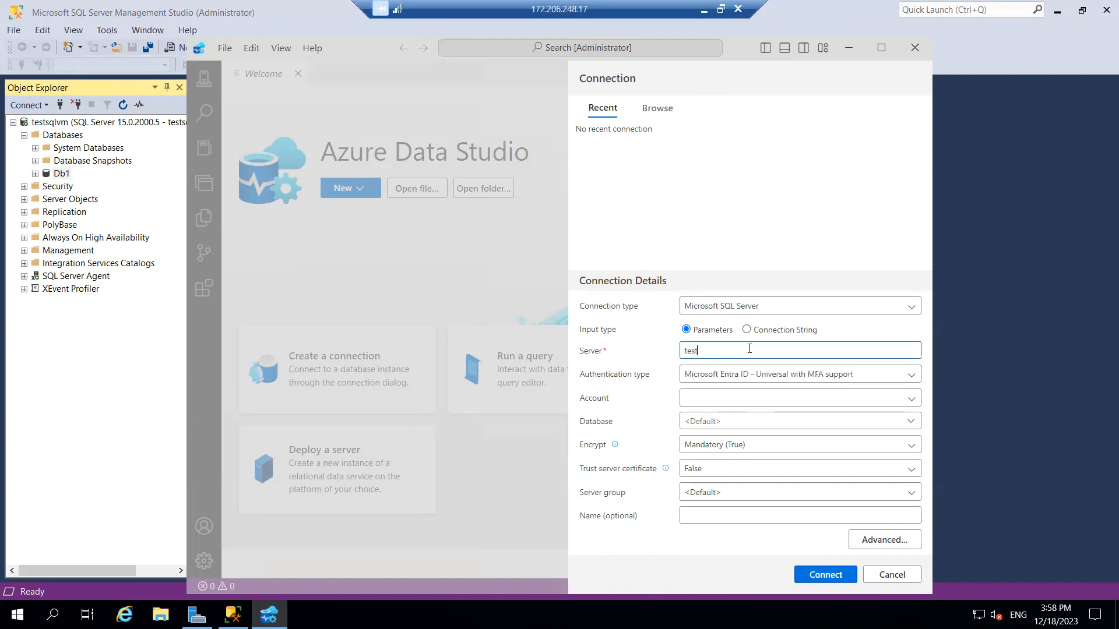
text(sqlvm)
click(811, 381)
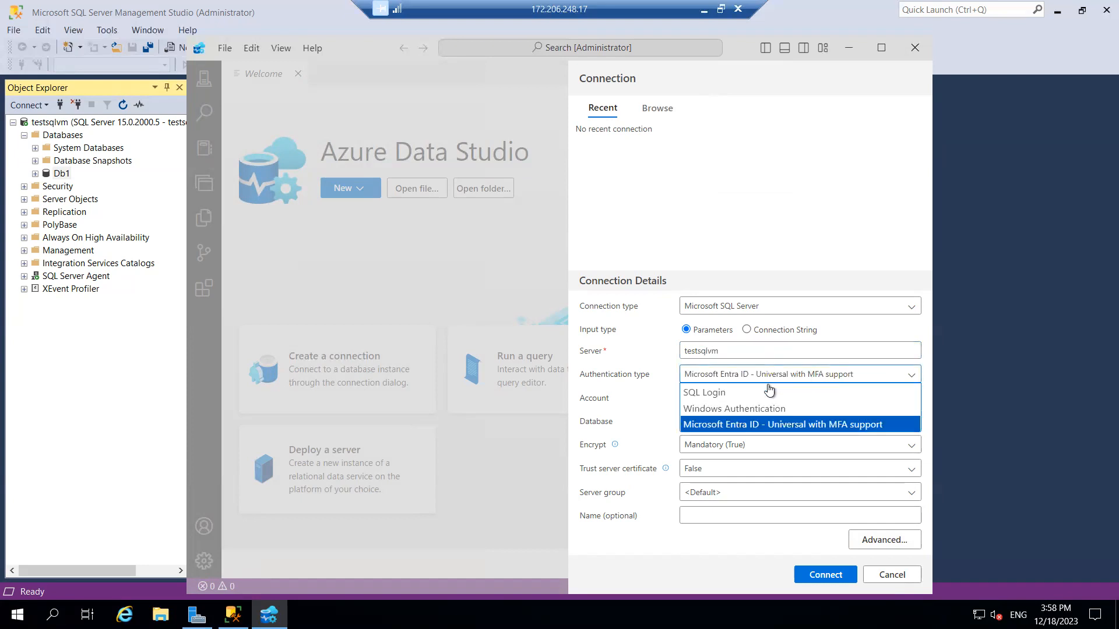
click(740, 410)
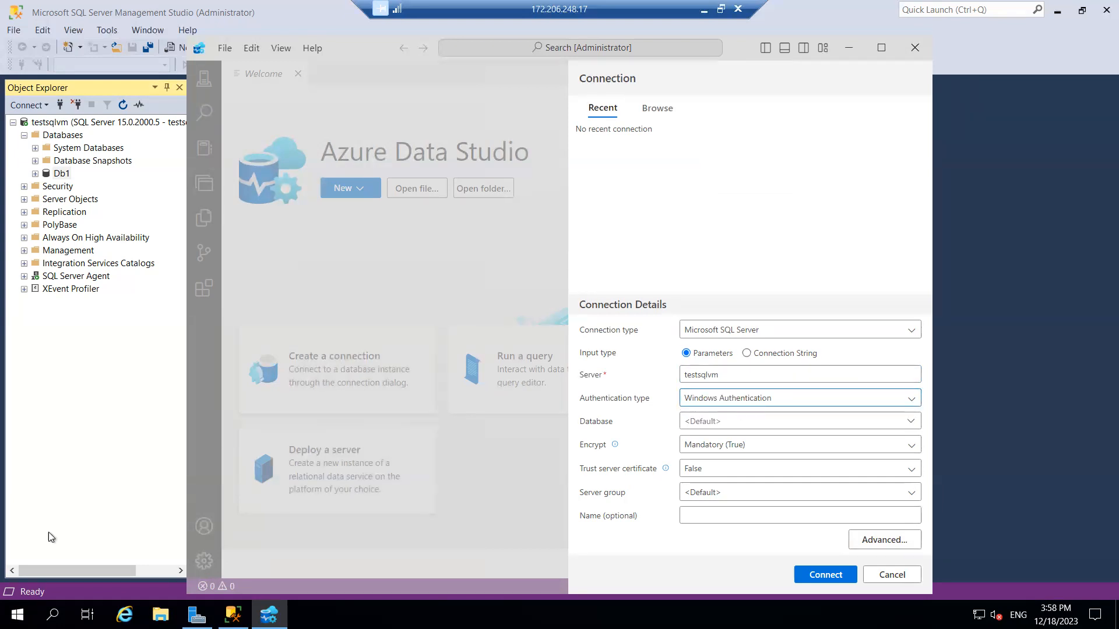
- Minimize SQL Server Management Studio and change the connection's server to 172.206.248.17
click(16, 614)
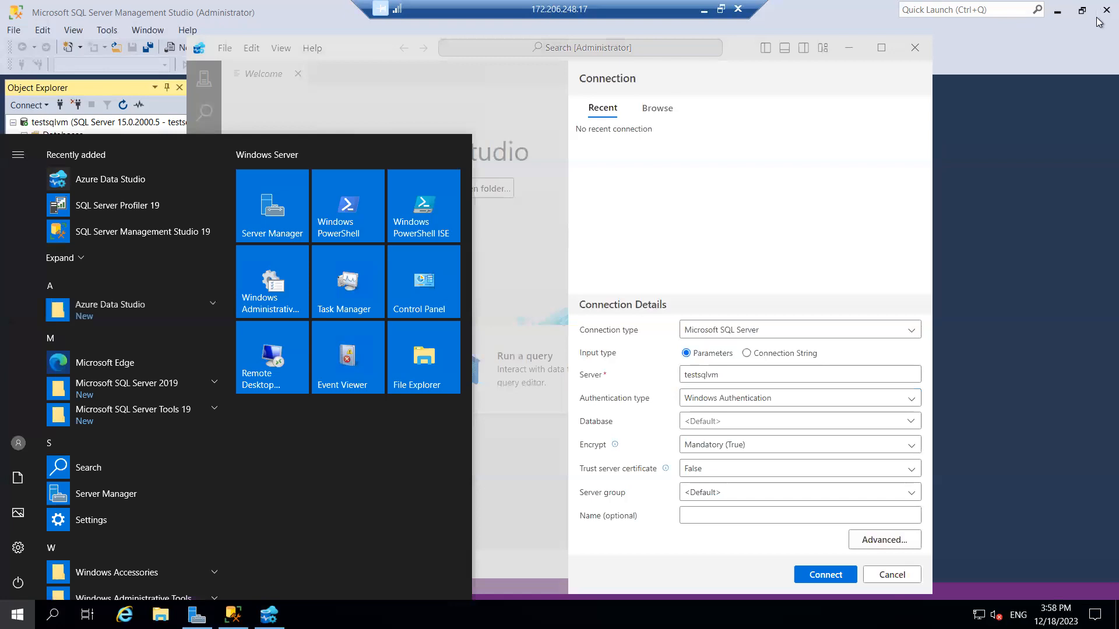
click(1056, 12)
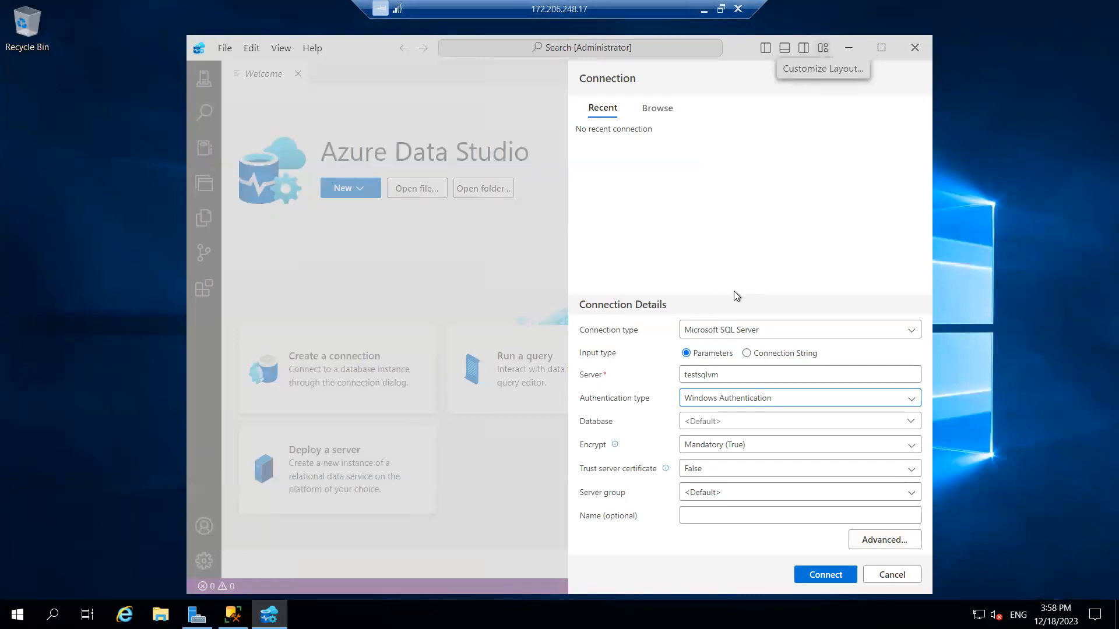
click(743, 375)
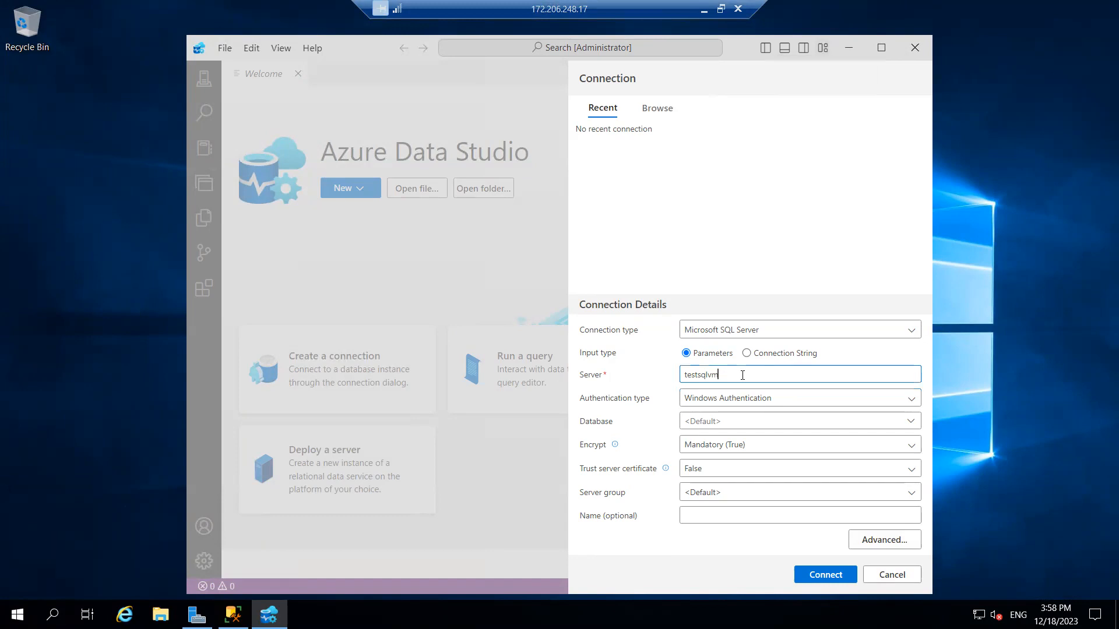
drag(742, 376, 639, 373)
text(172.206.248.17)
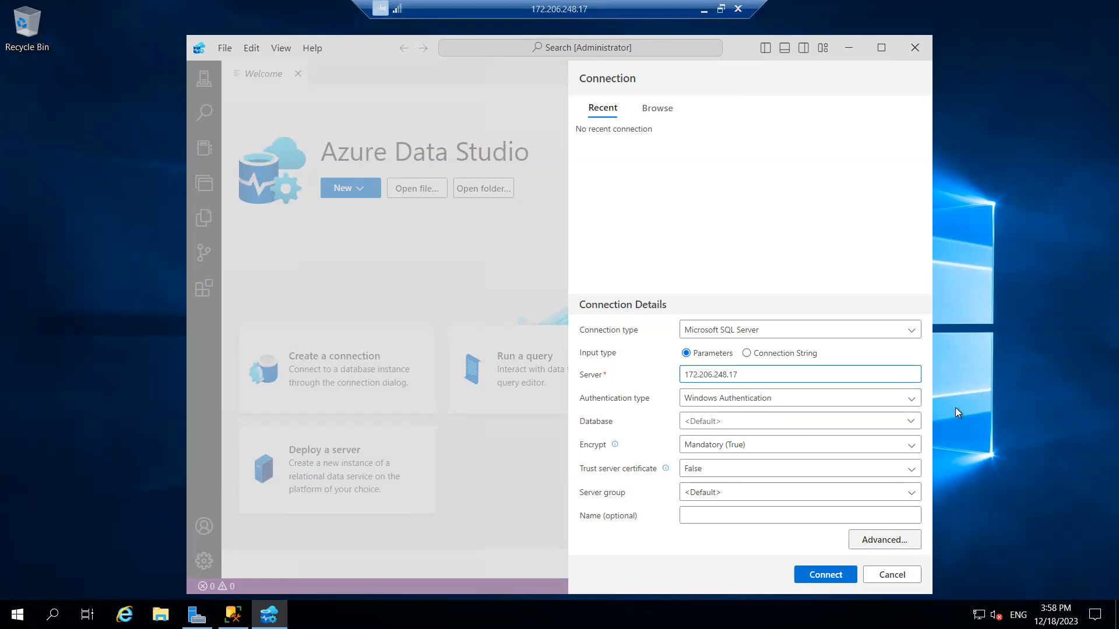
- Maximize the window, review the Encrypt, Server group and advanced options without changing them, and try to connect to 172.206.248.17
click(882, 48)
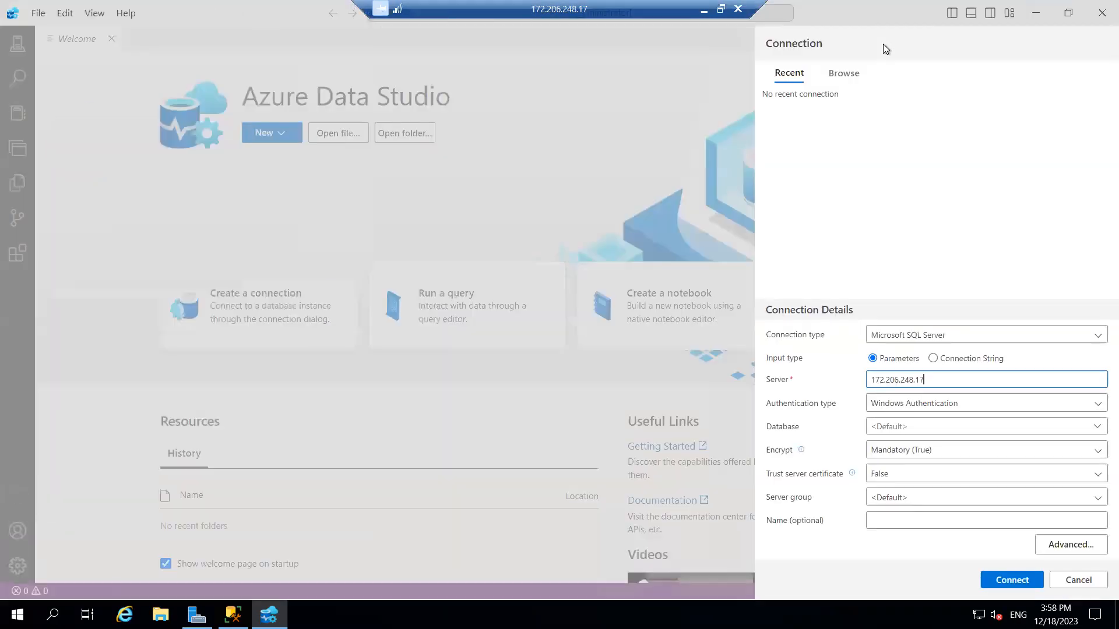
click(923, 459)
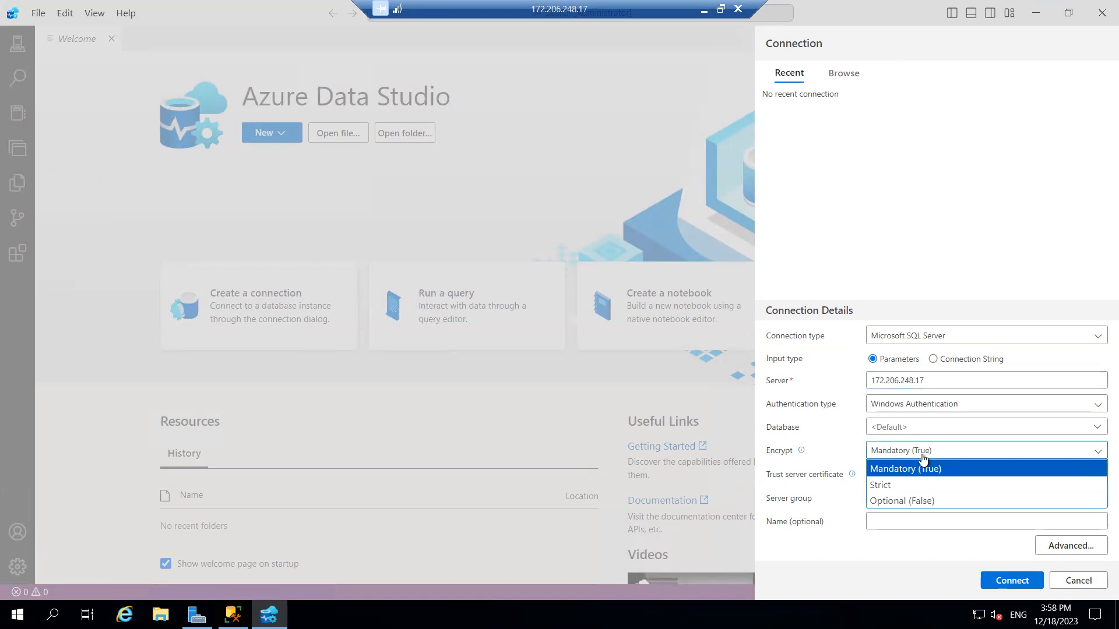
click(924, 463)
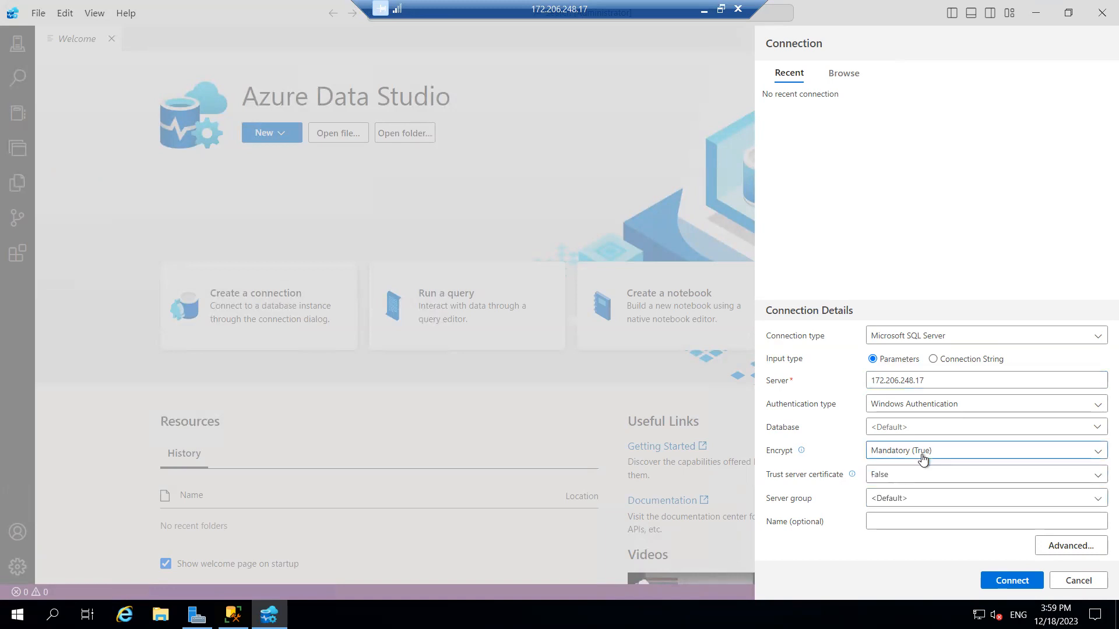
click(913, 503)
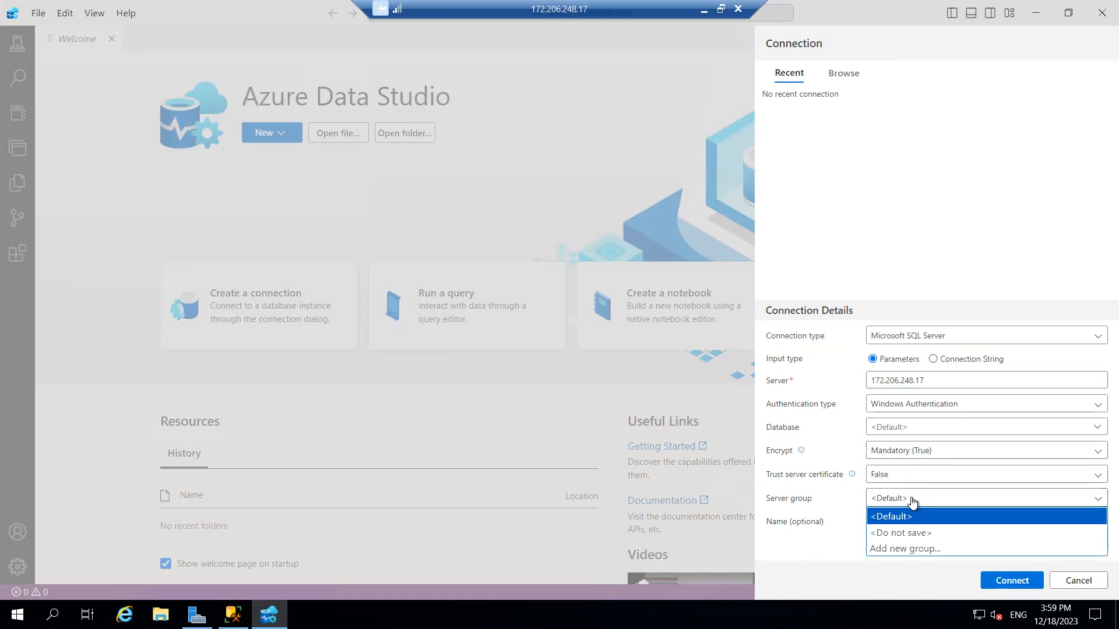
click(913, 503)
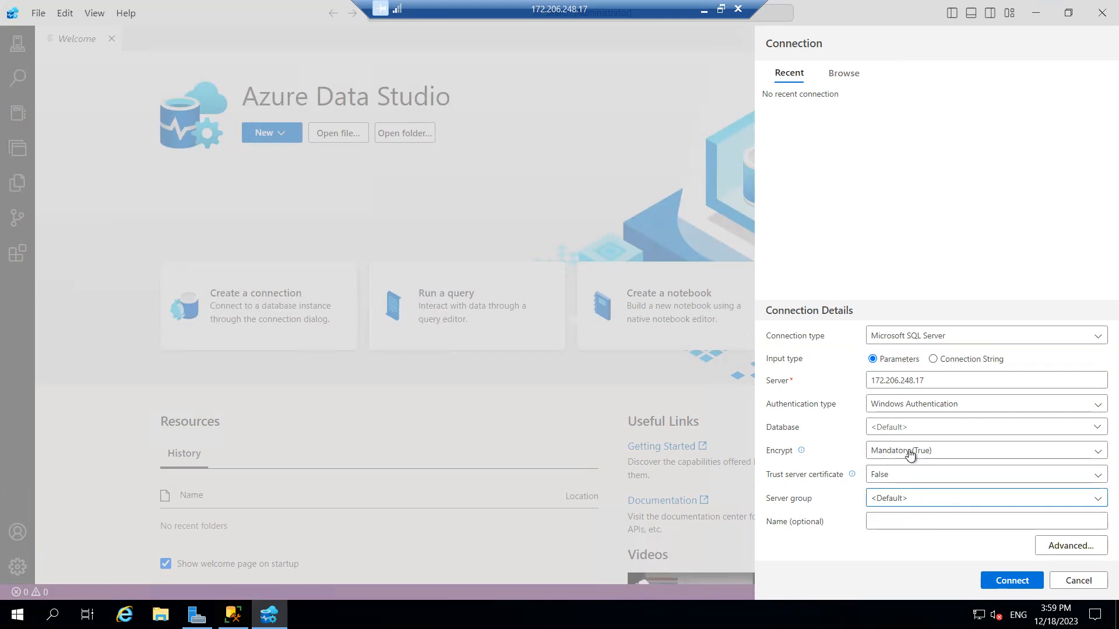
click(911, 453)
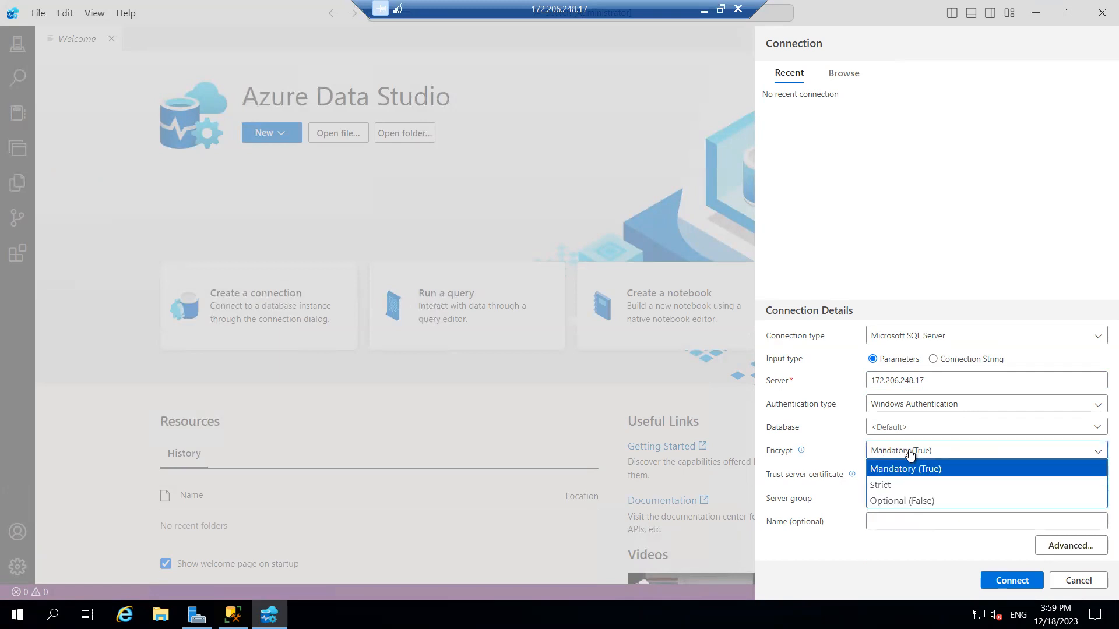
click(911, 452)
click(1080, 548)
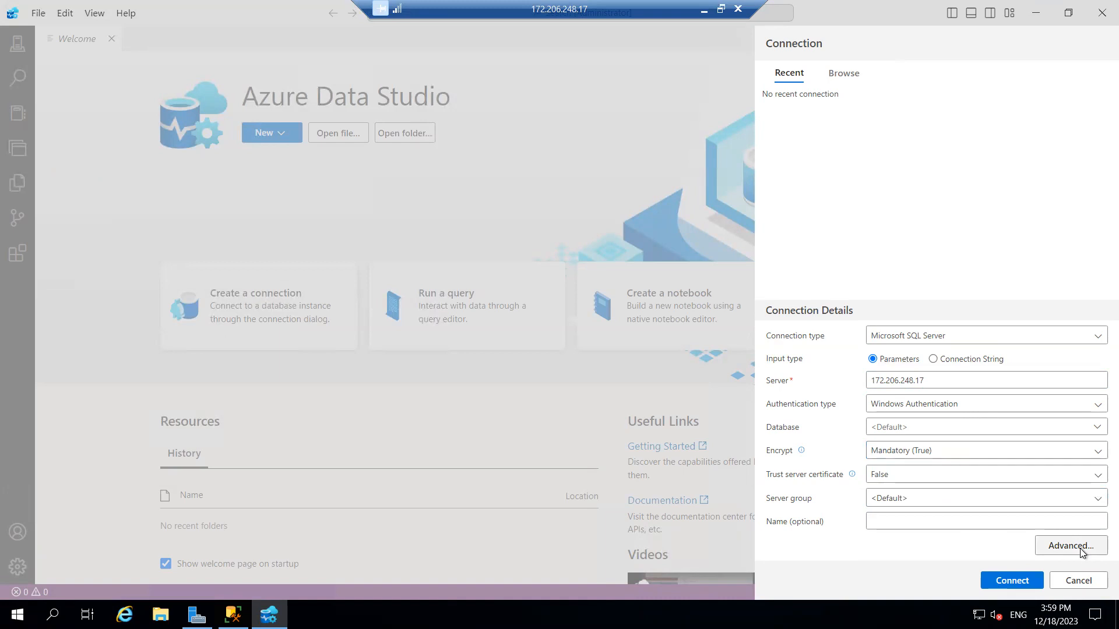
click(1079, 548)
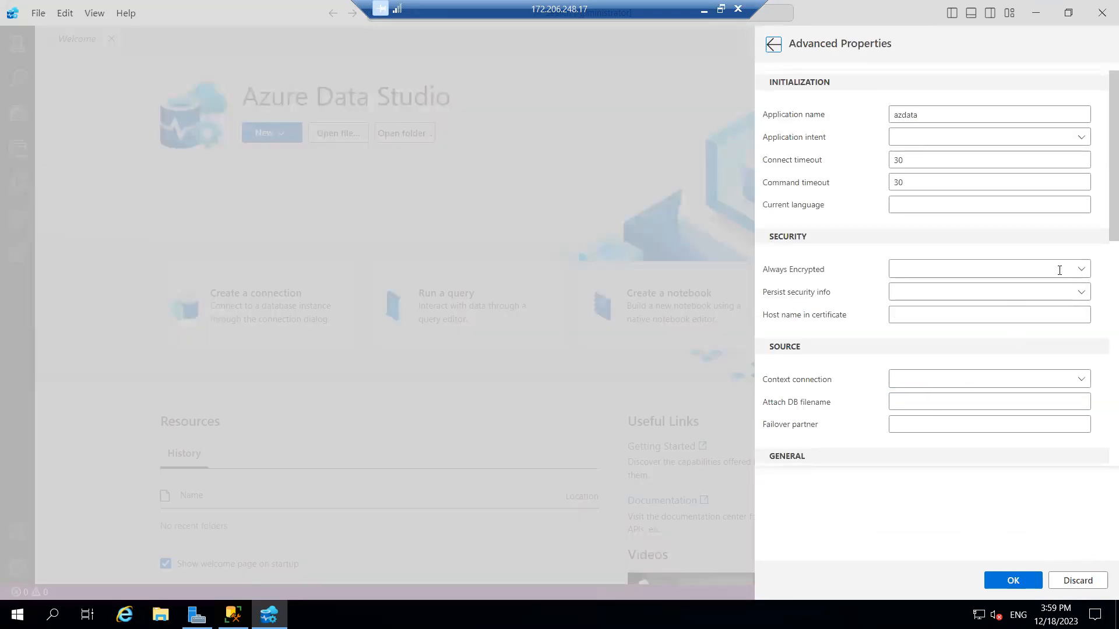
click(1078, 581)
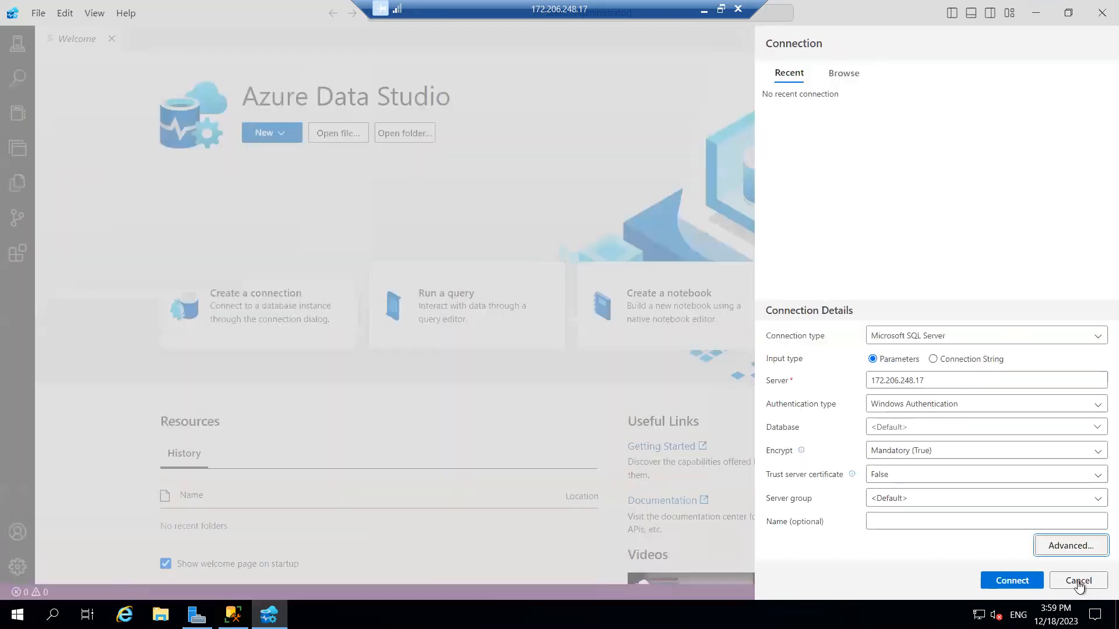
click(1011, 581)
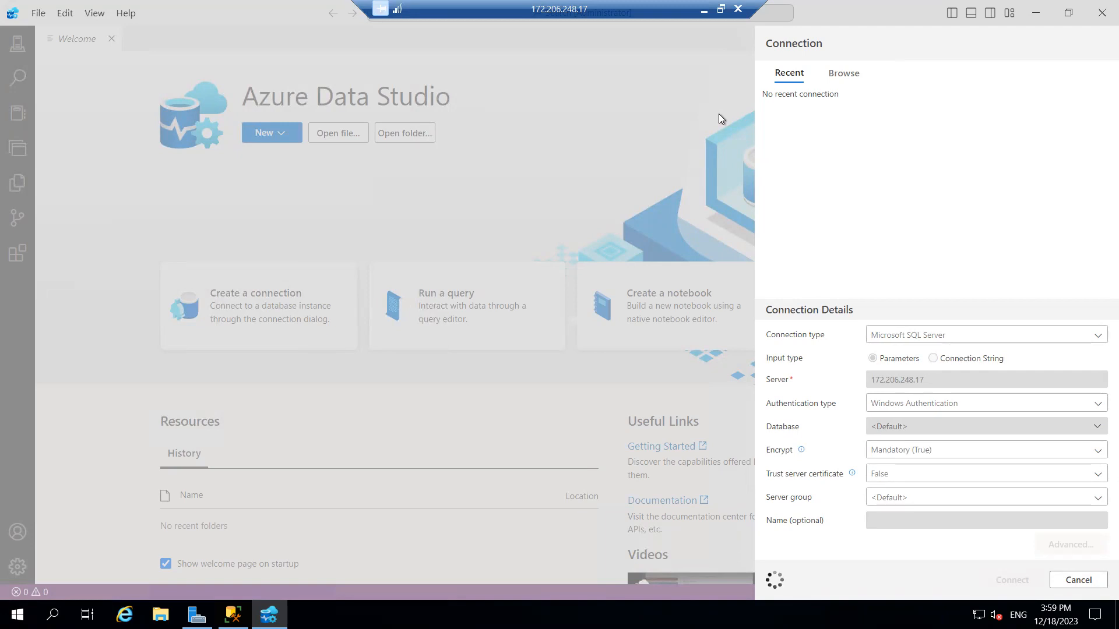
- Switch to SQL Server Management Studio and try to connect to the testsqlvm database engine using Windows Authentication with Encrypt connection enabled
click(233, 615)
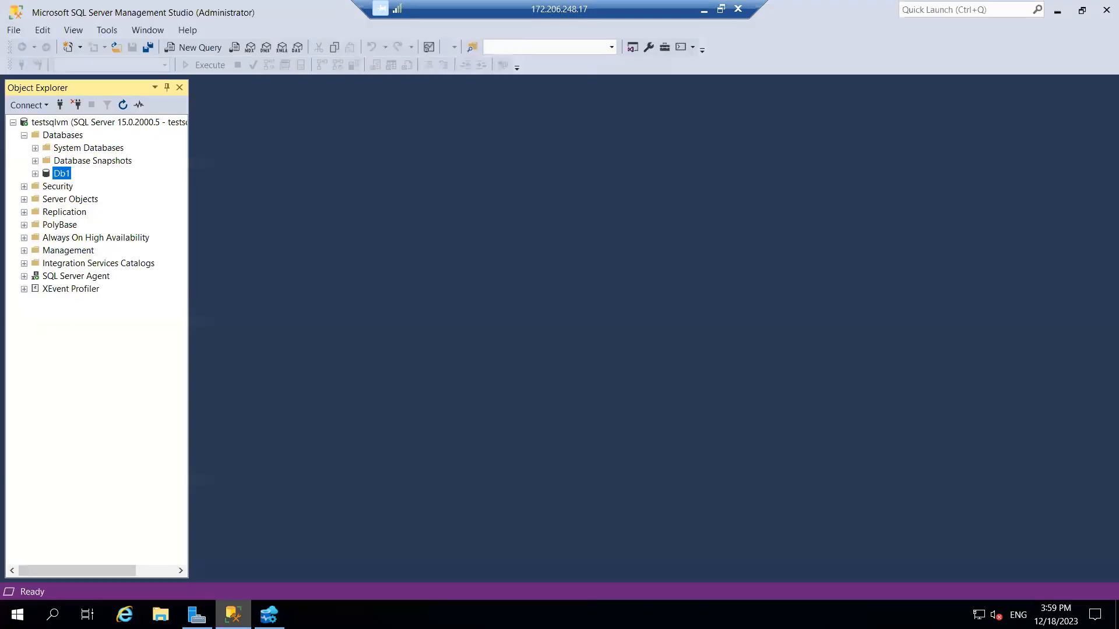
click(46, 105)
click(90, 123)
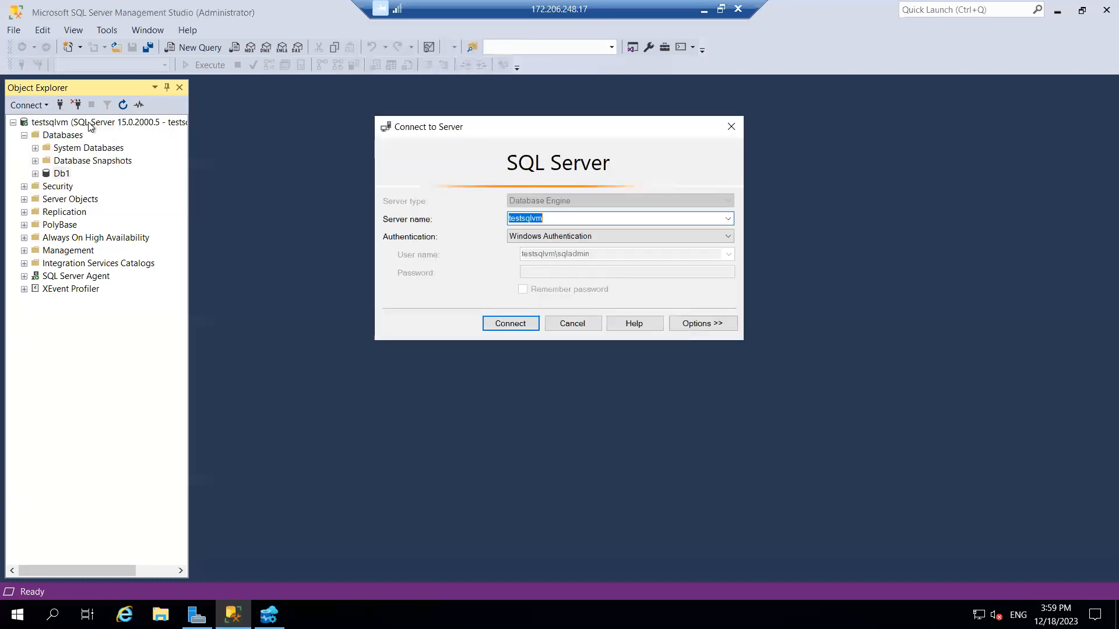
click(694, 322)
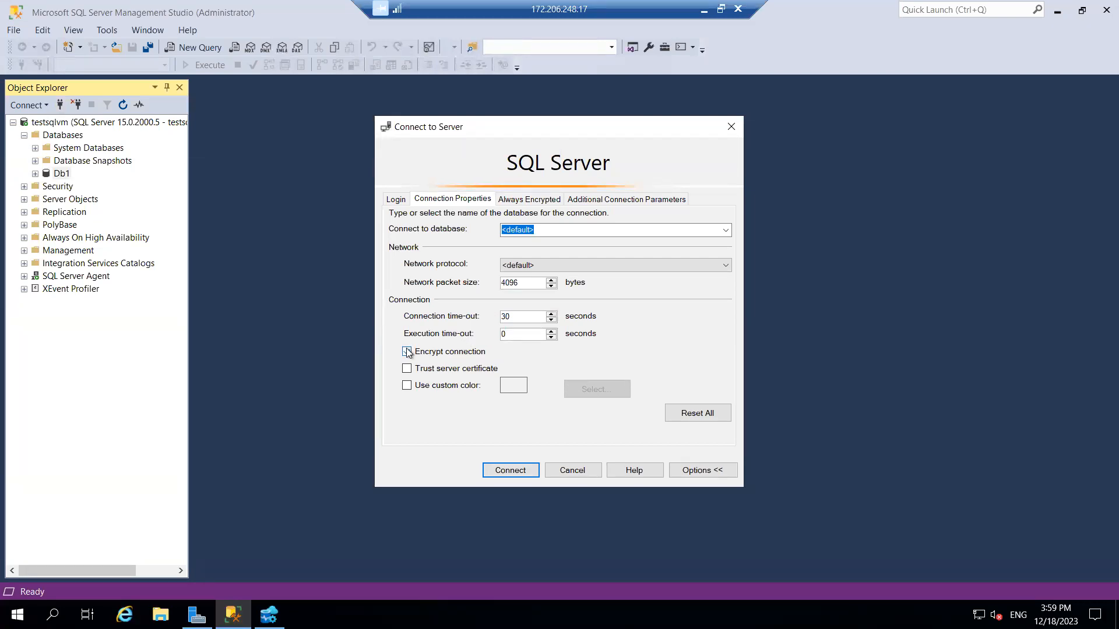
click(396, 199)
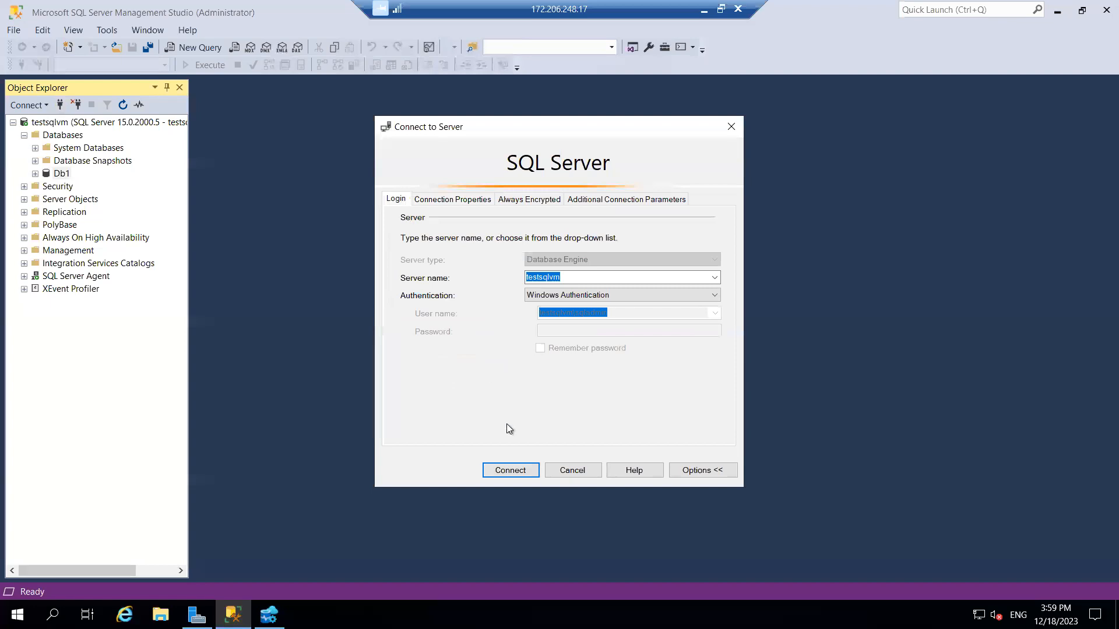
click(507, 471)
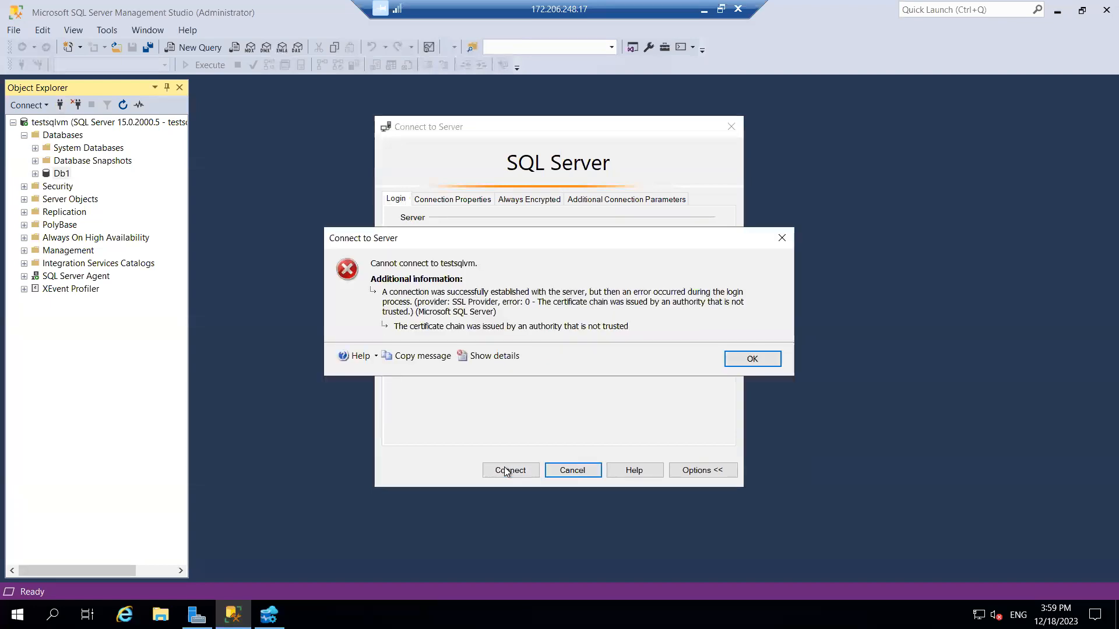
click(753, 359)
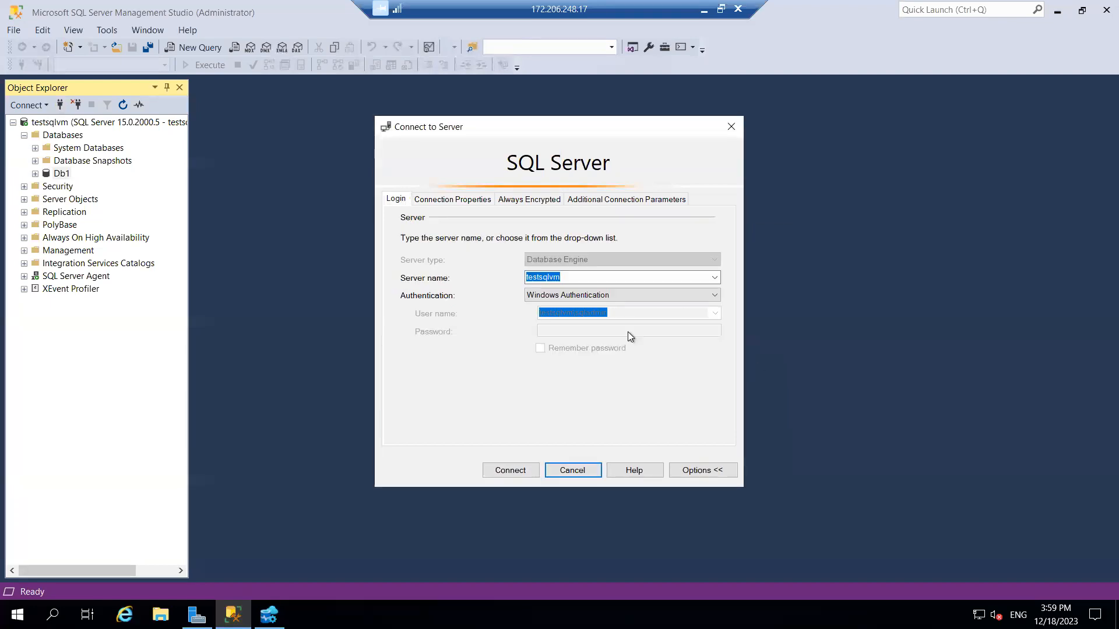
- Turn off Encrypt connection, turn on Trust server certificate, and connect to testsqlvm
click(701, 470)
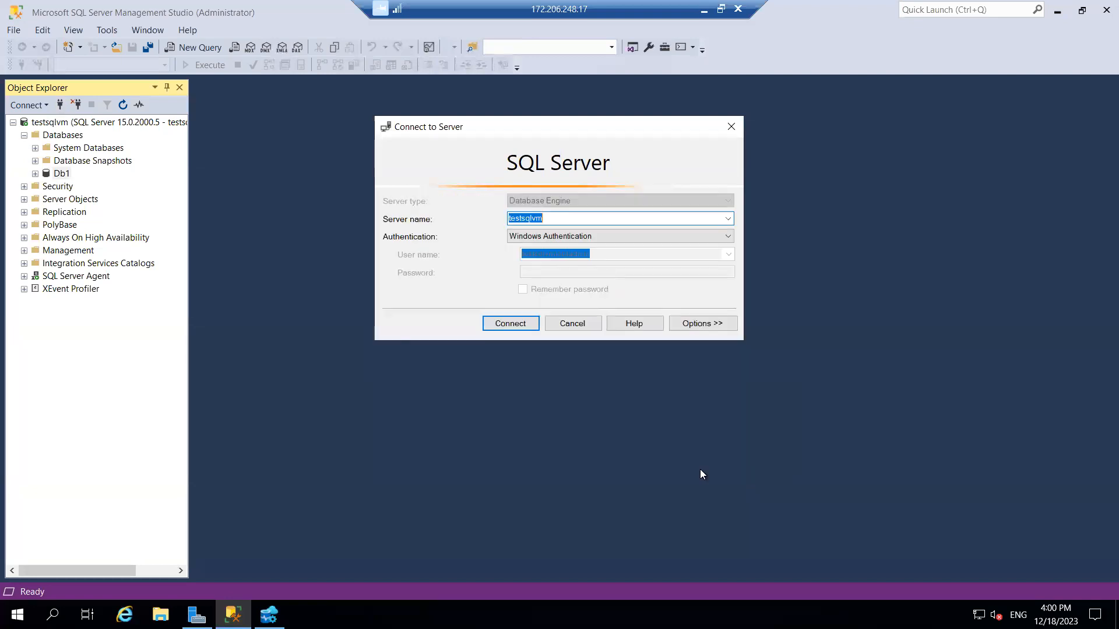
click(705, 329)
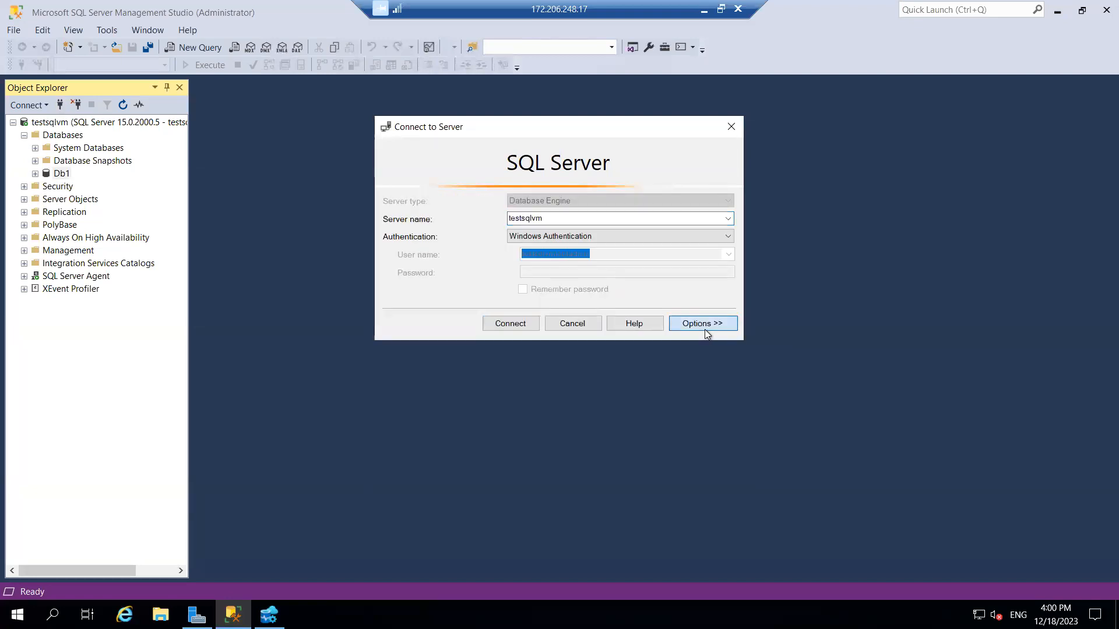
click(453, 200)
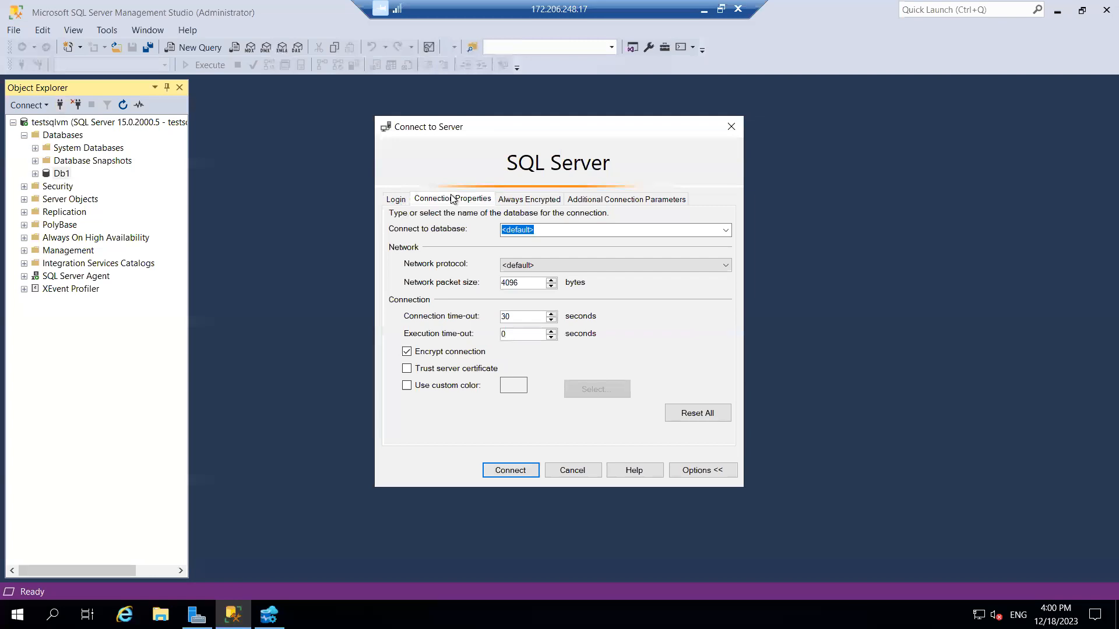
click(407, 353)
click(406, 369)
click(505, 471)
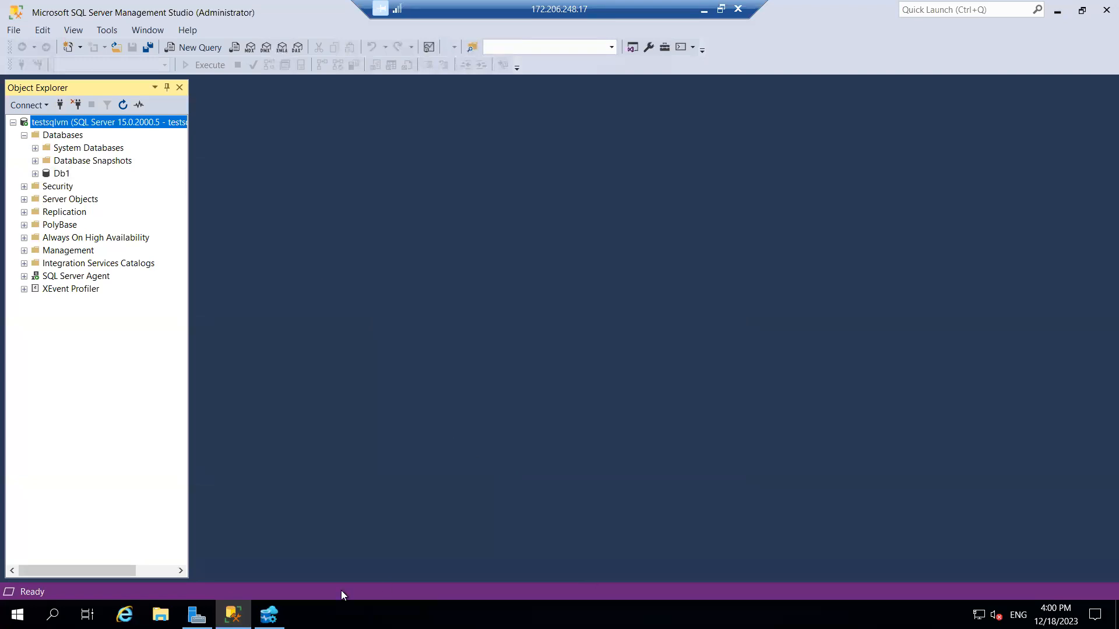
- Switch to Azure Data Studio, dismiss the connection error, and set the connection's server to testsqlvm
click(269, 615)
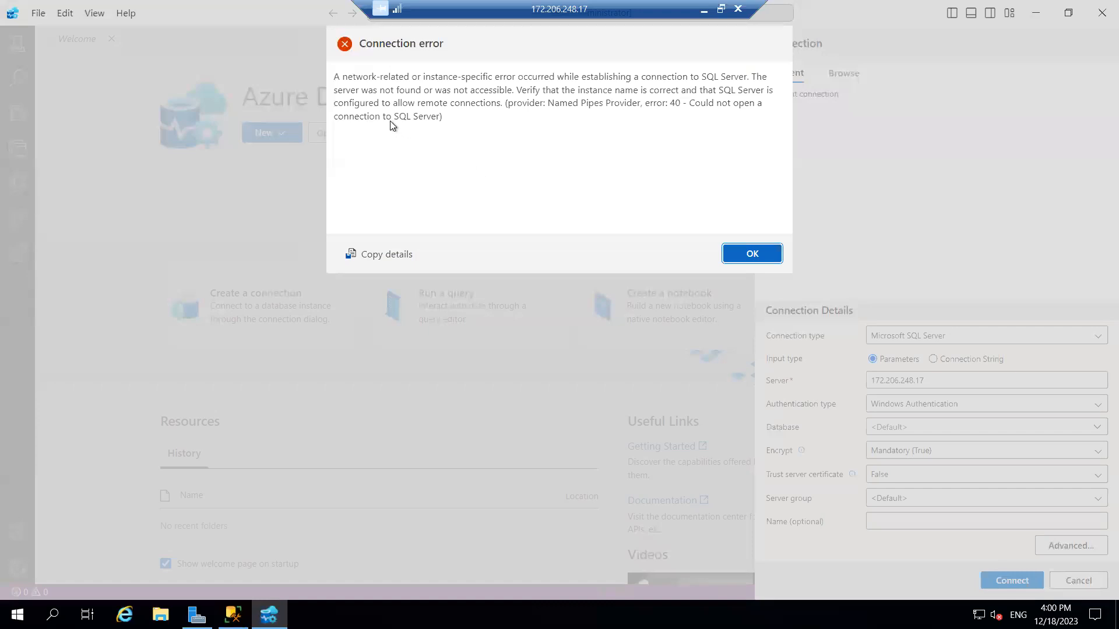
click(751, 254)
click(937, 381)
key(ctrl+a)
text(testsqlvm)
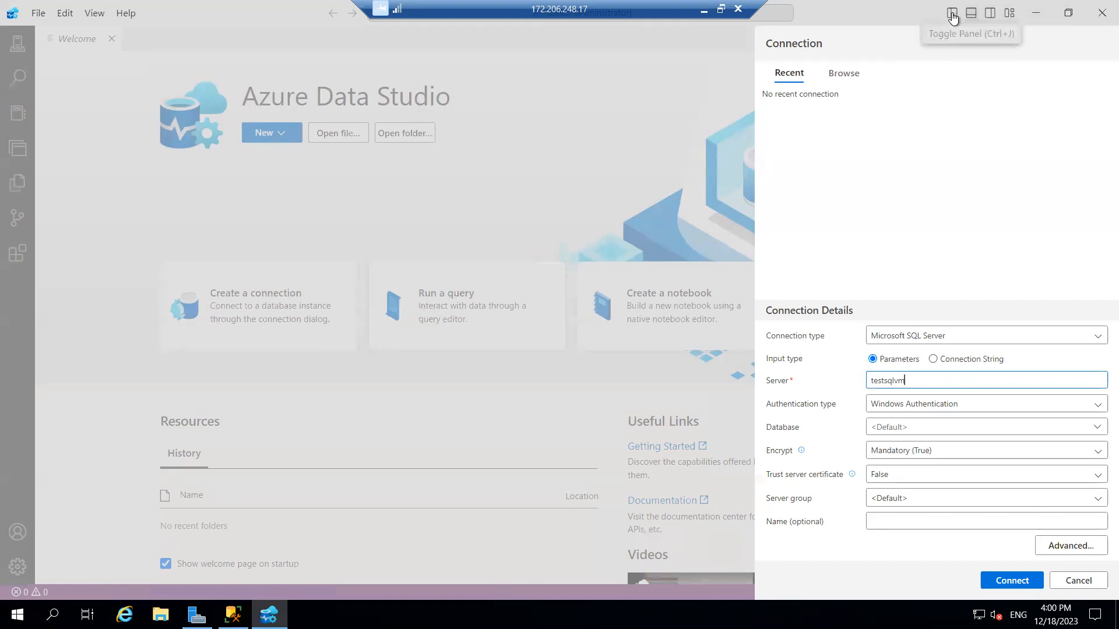
- Browse the available connections by expanding the Saved Connections and Azure folders
click(850, 80)
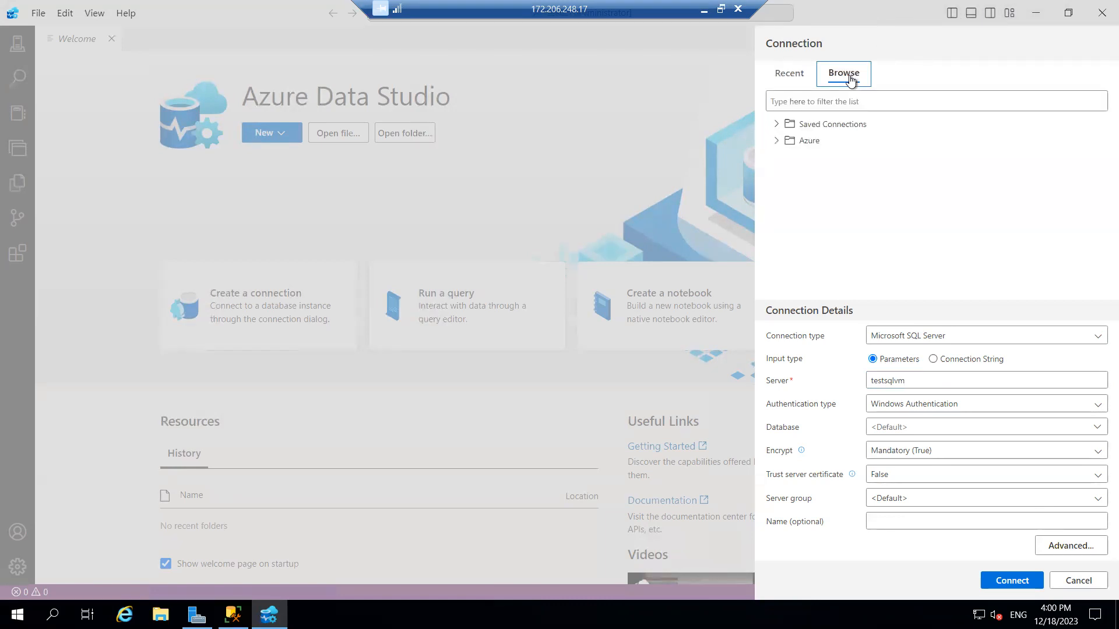
click(777, 126)
click(778, 142)
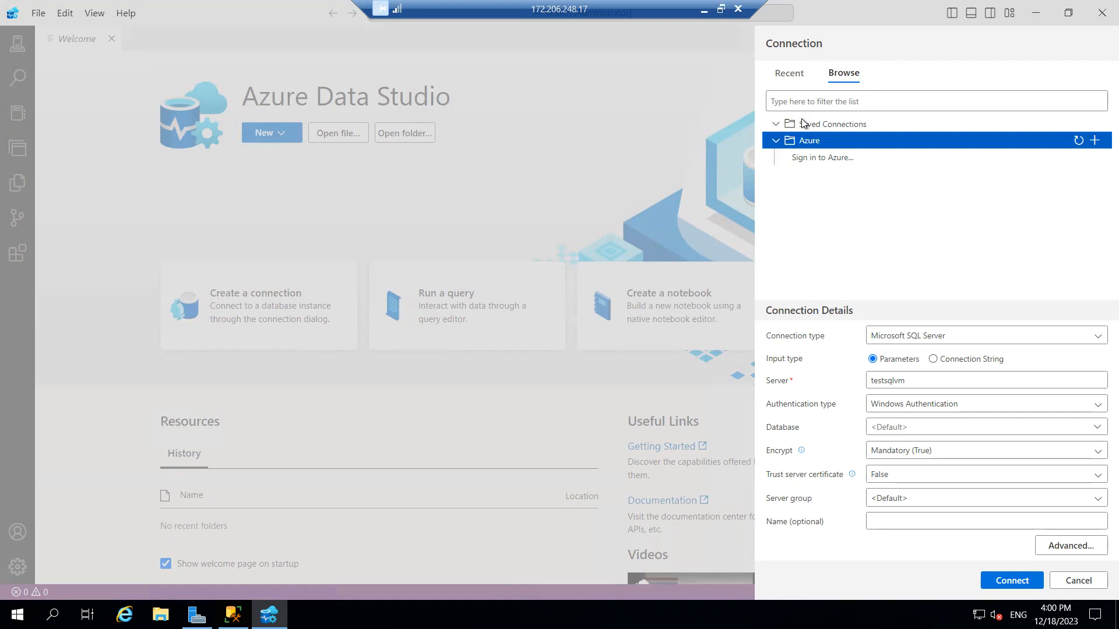
- Collapse the Saved Connections folder and review the connection's advanced properties, discarding that page each time
click(779, 127)
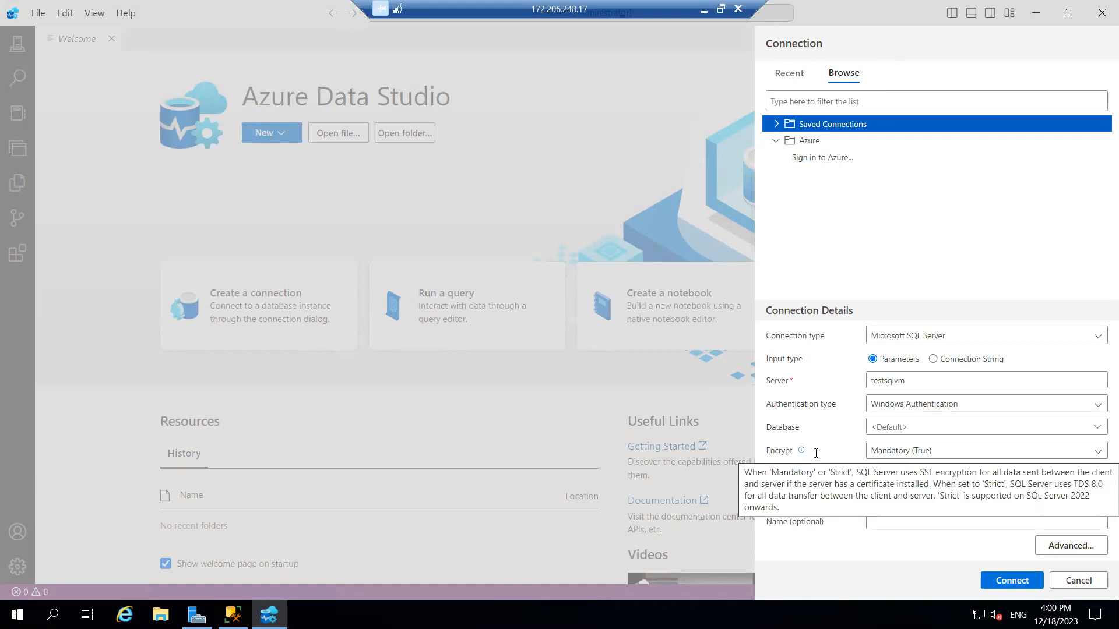
click(1079, 547)
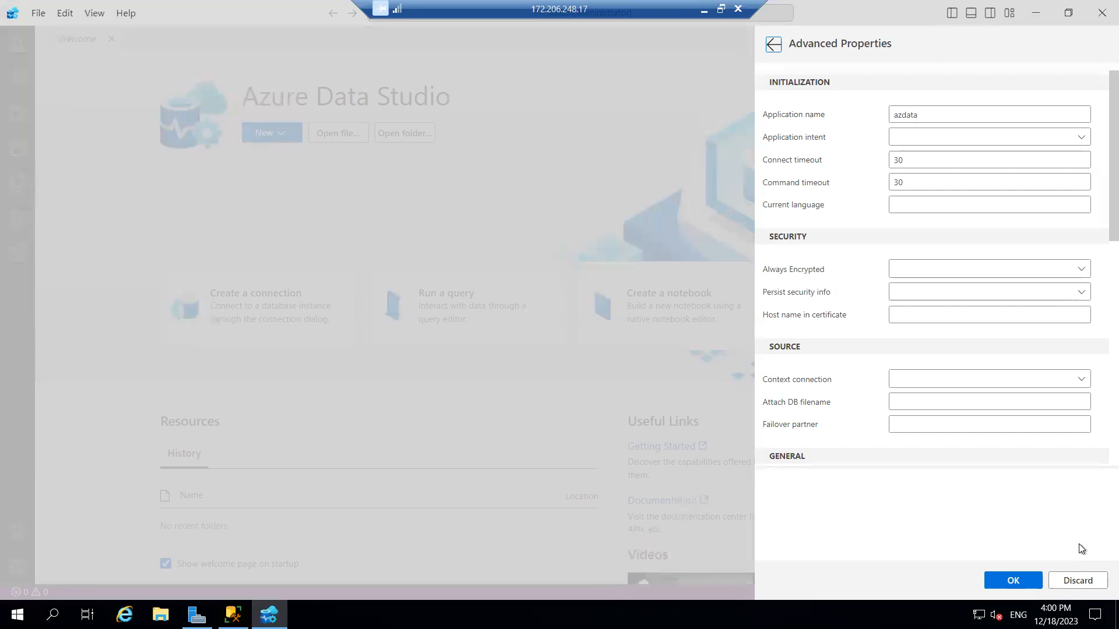
click(1078, 581)
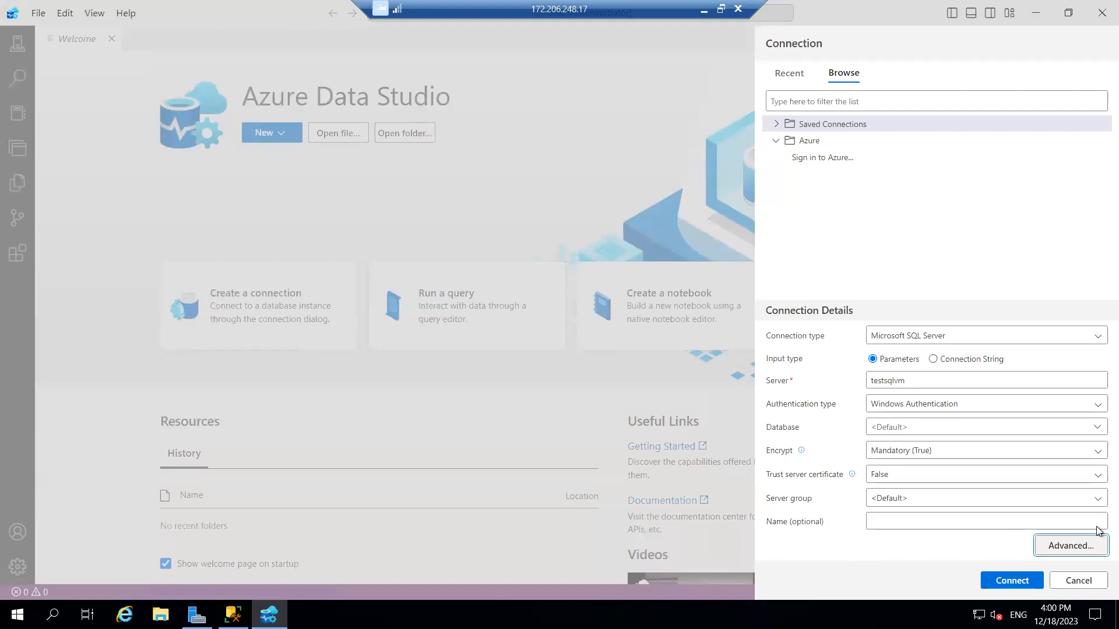
click(1060, 549)
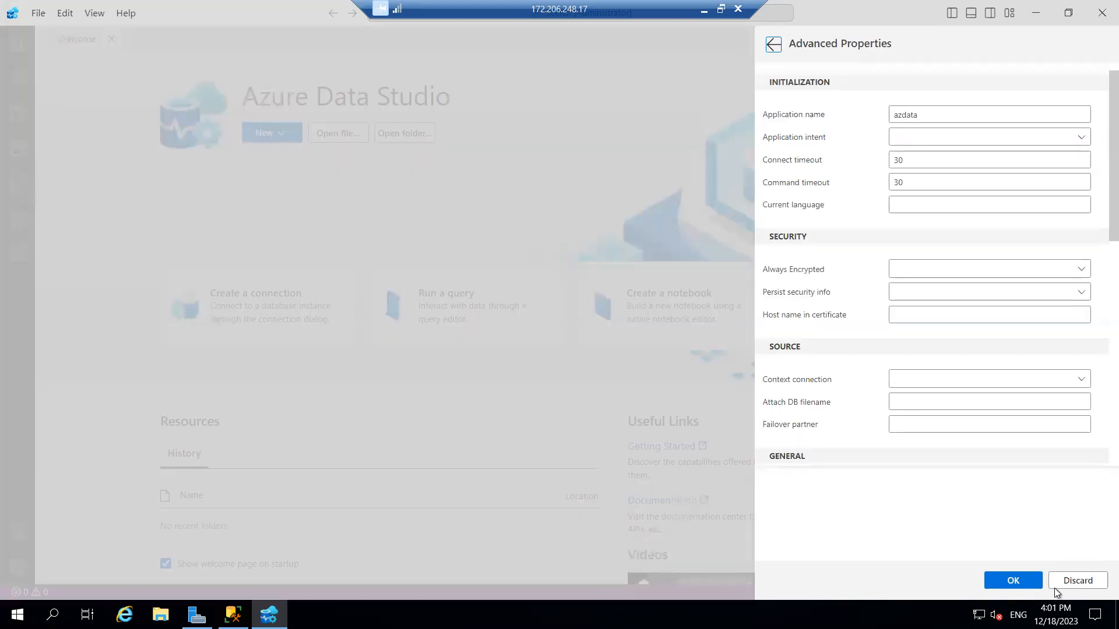
click(1080, 581)
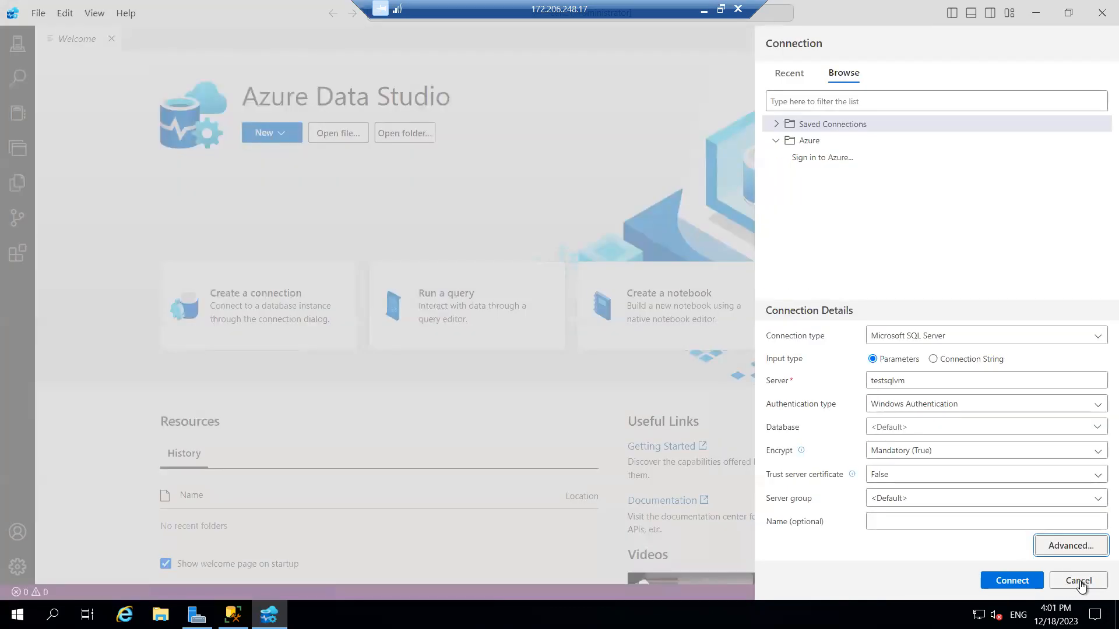
- Connect to testsqlvm with Windows Authentication and mandatory encryption, enabling Trust server certificate for the connection
click(1010, 583)
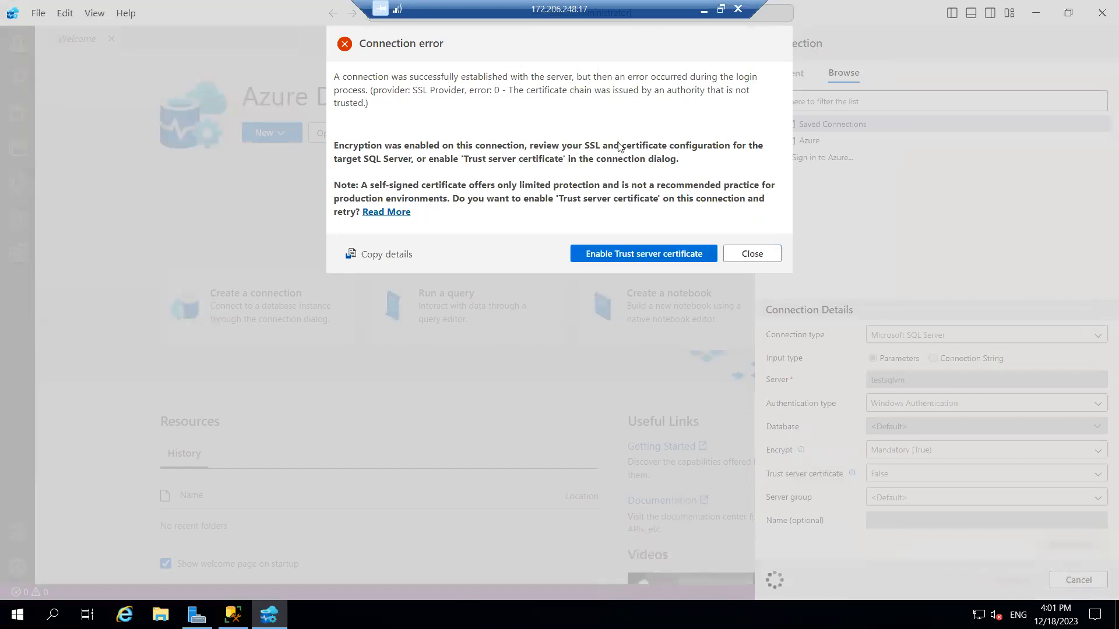
click(386, 214)
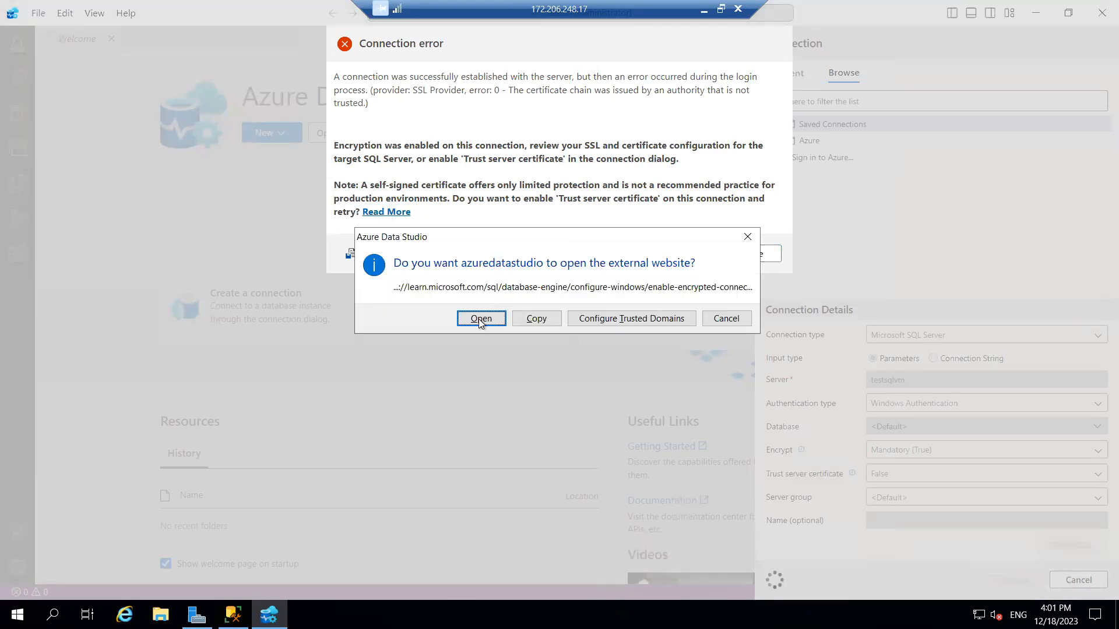
click(623, 317)
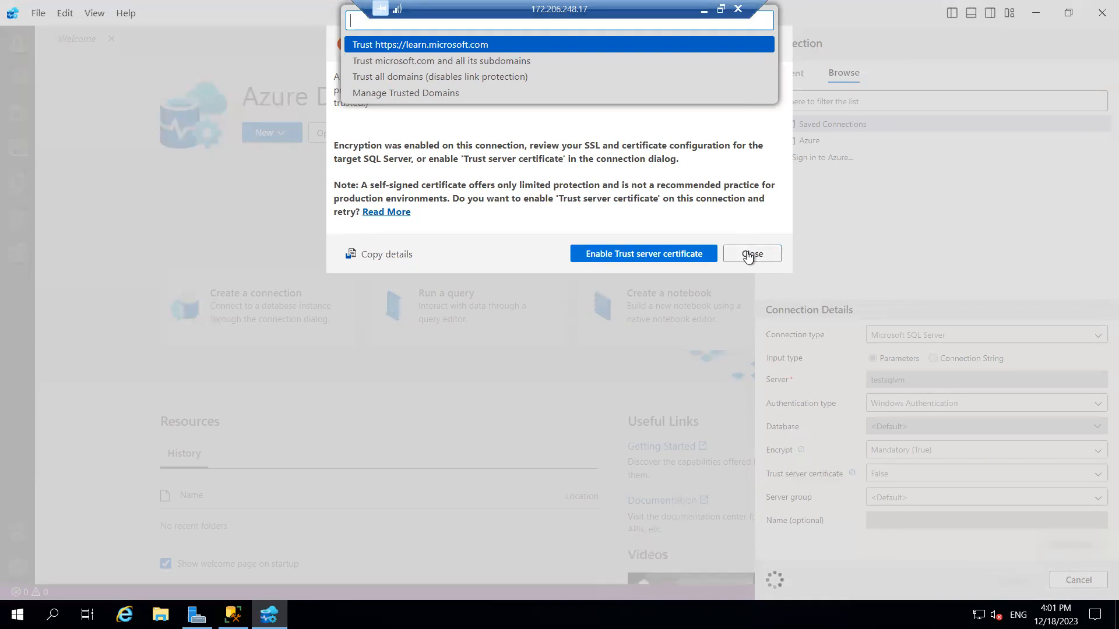
click(619, 254)
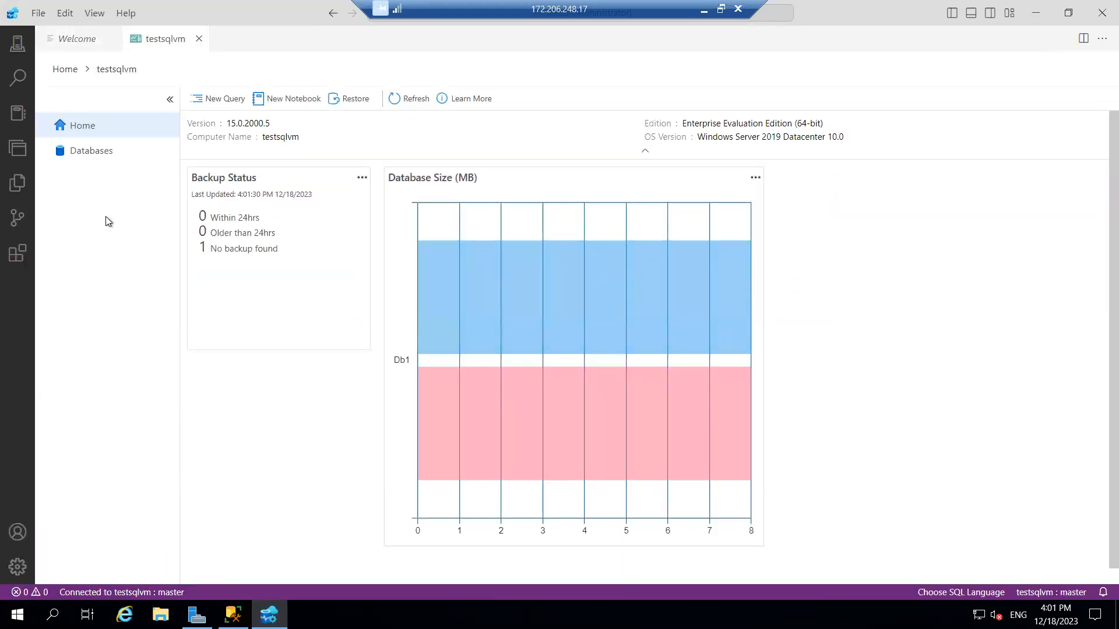
- Open the master database from the testsqlvm database list and select the top 1000 rows of the spt_fallback_db table
click(85, 157)
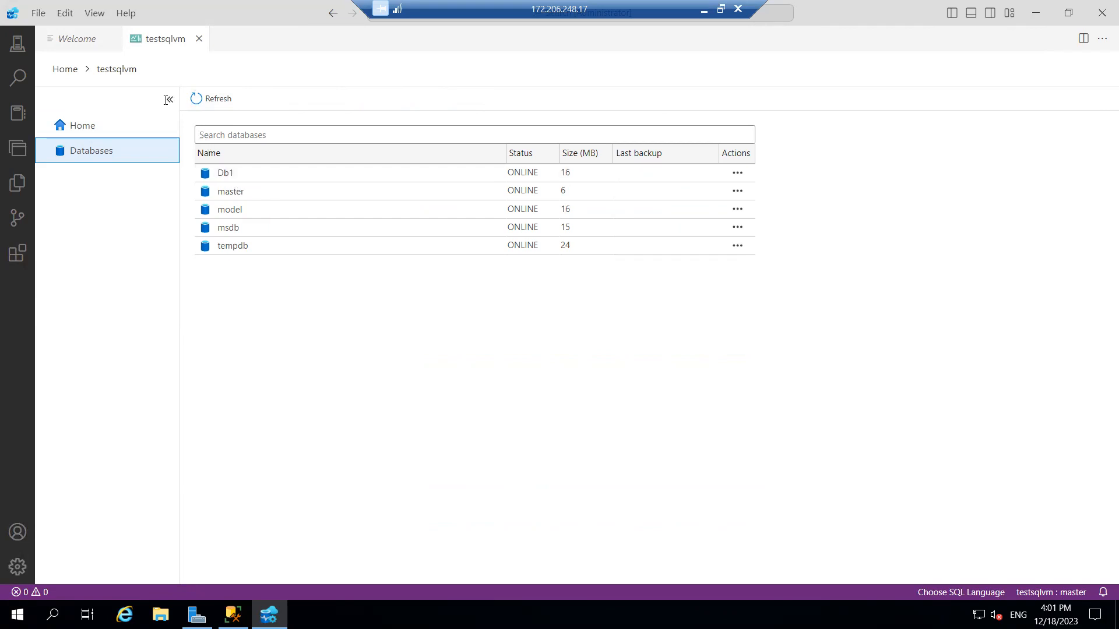
click(236, 193)
double_click(237, 193)
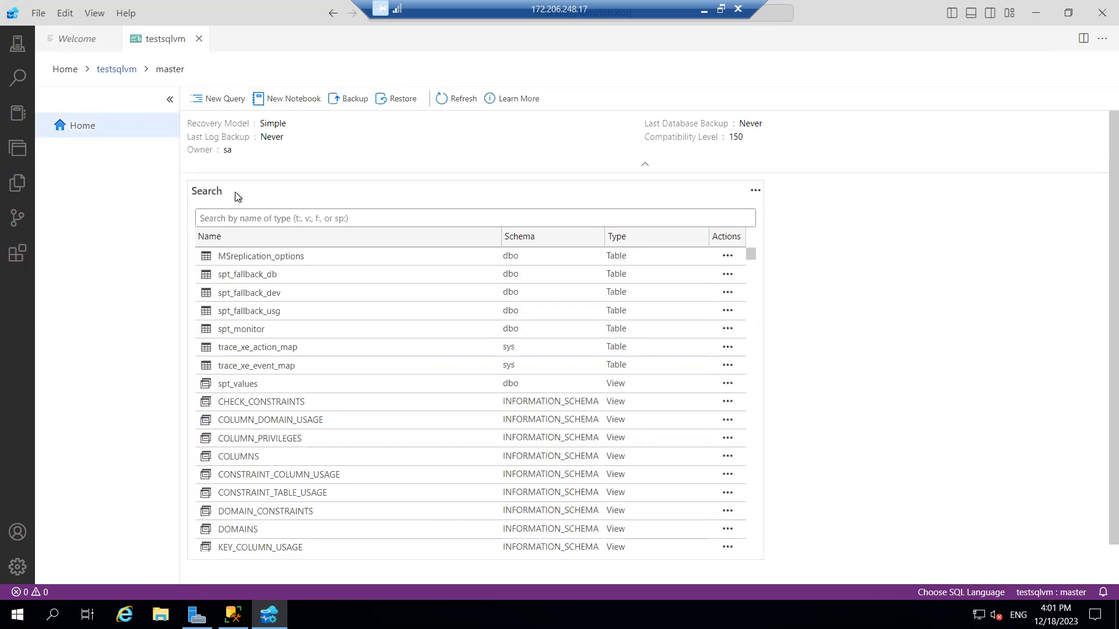
right_click(238, 277)
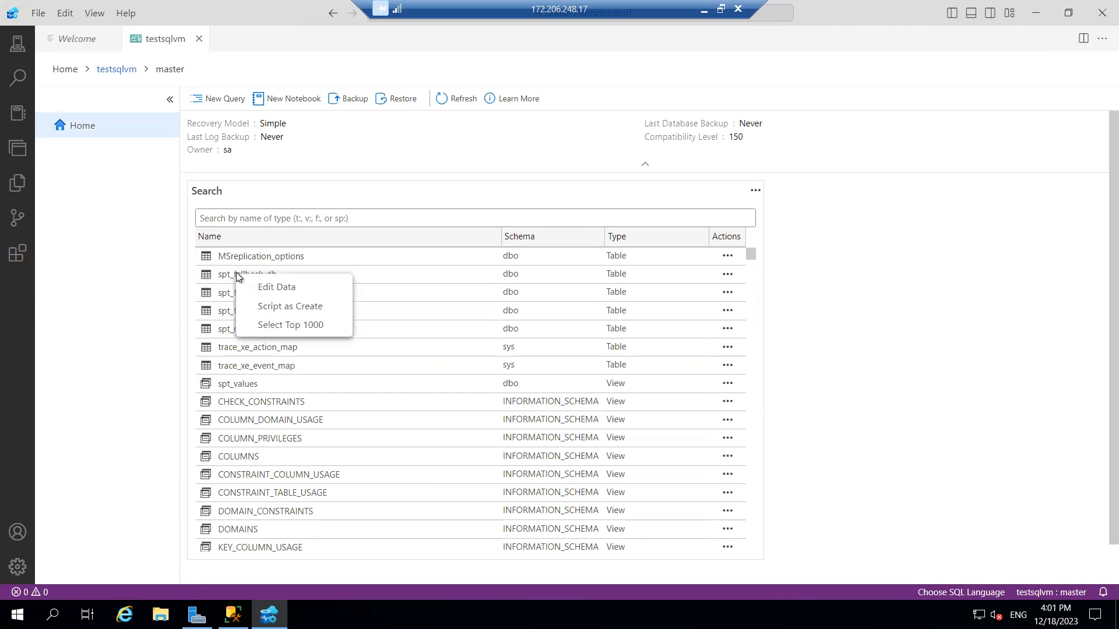
click(310, 326)
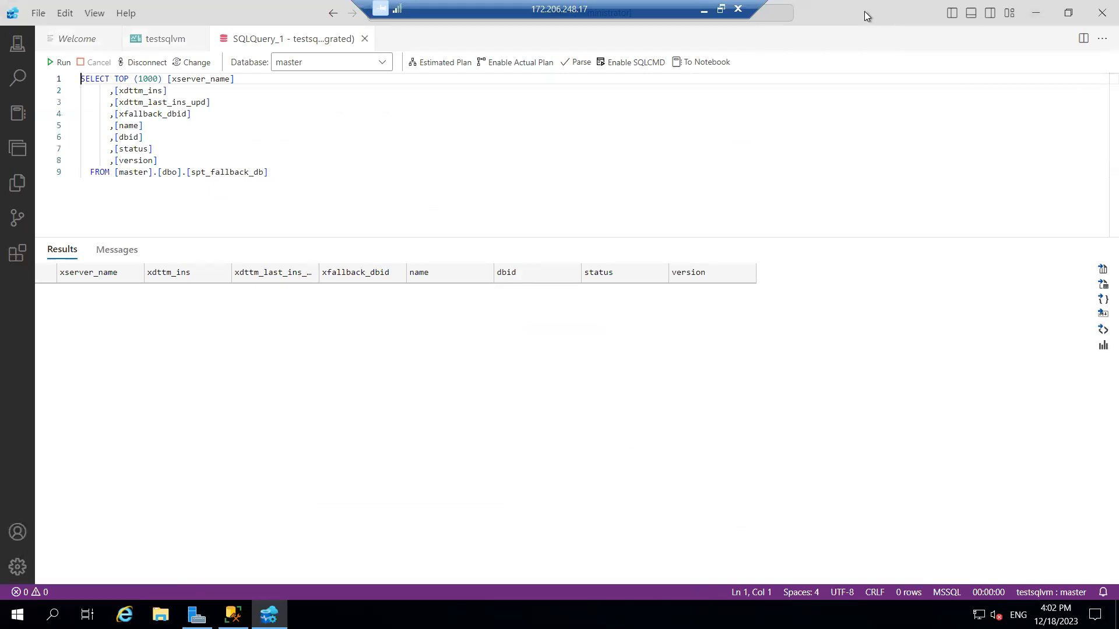
- Switch to SQL Server Management Studio, minimize the remote session, and search This PC in the local File Explorer for .bak files
click(239, 606)
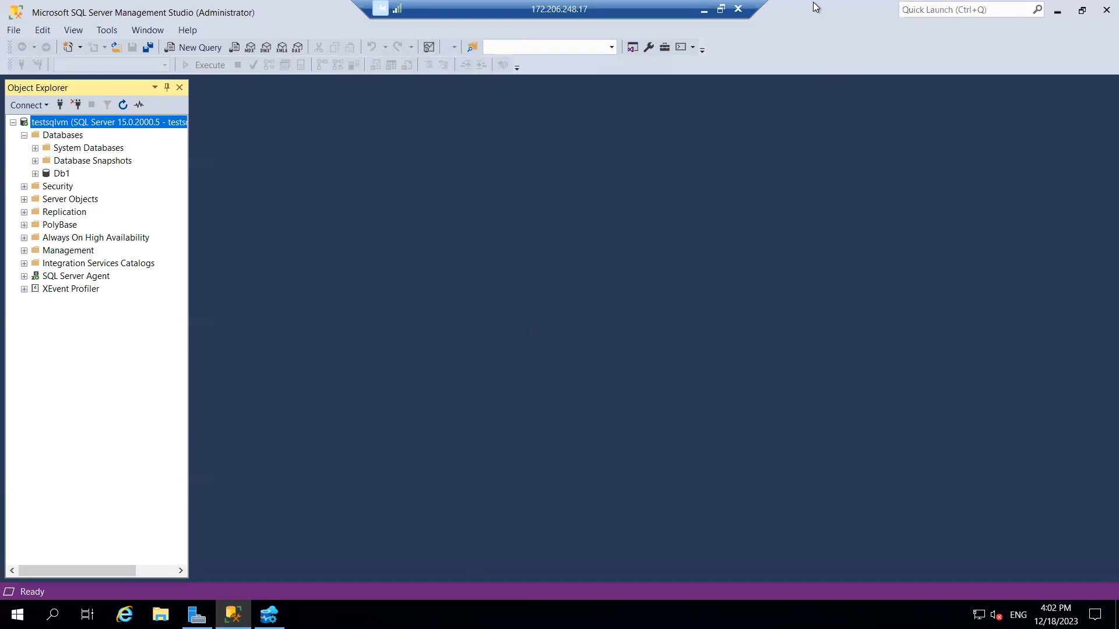
click(704, 9)
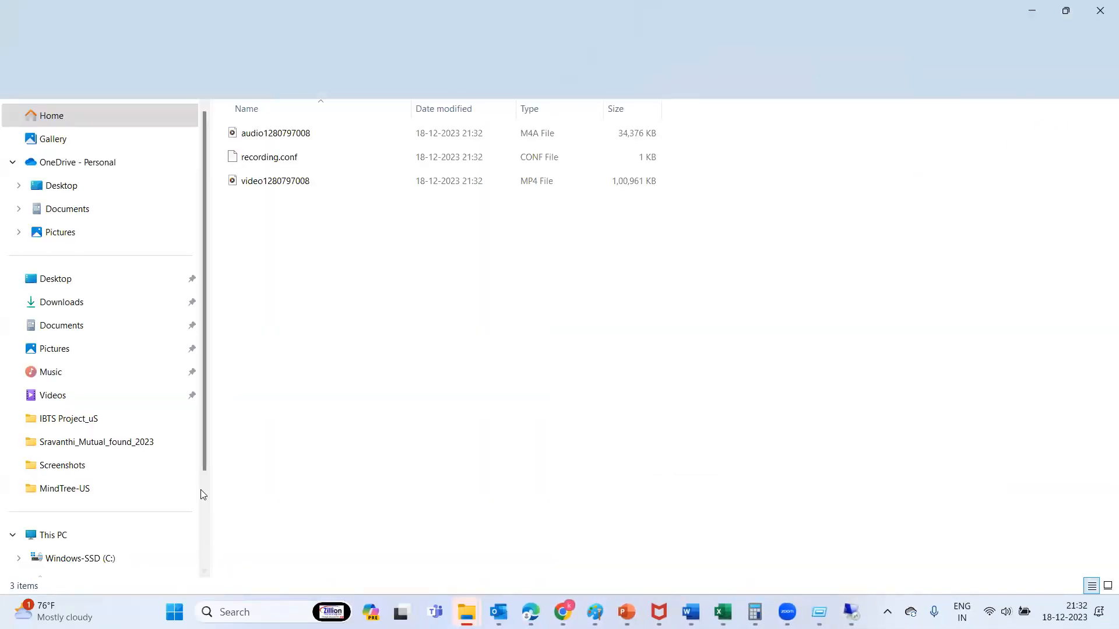
click(65, 535)
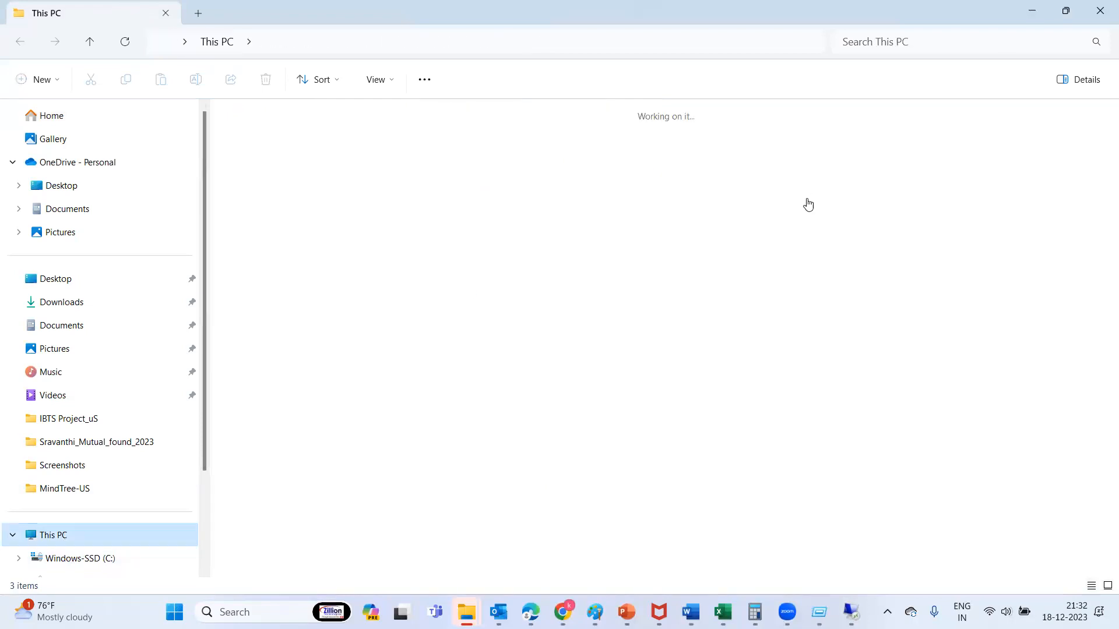
click(921, 41)
text(.bak)
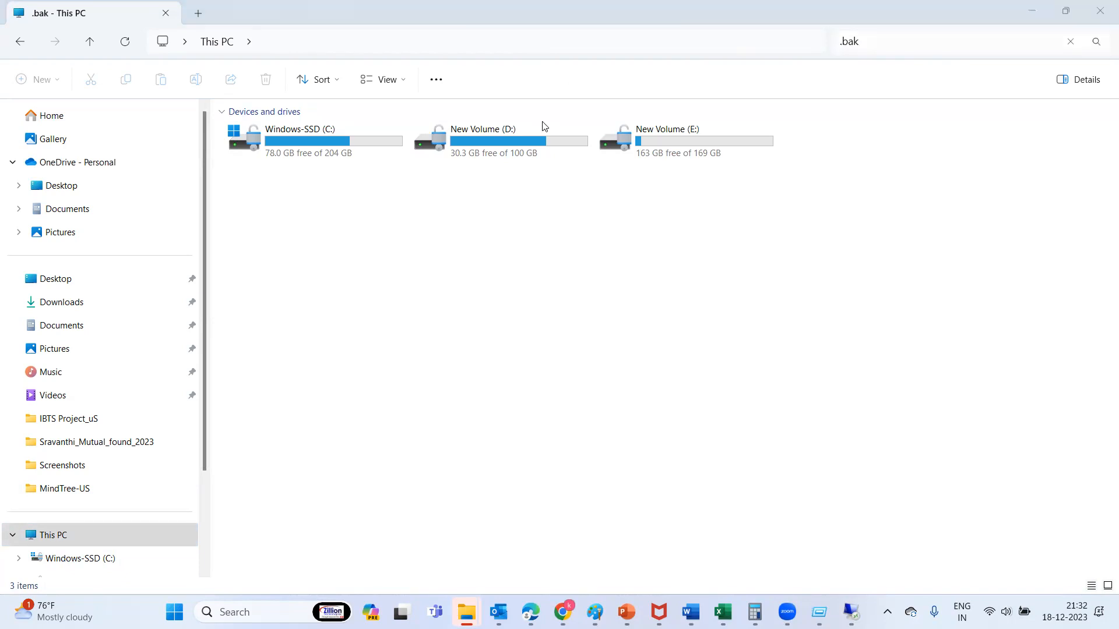
click(880, 44)
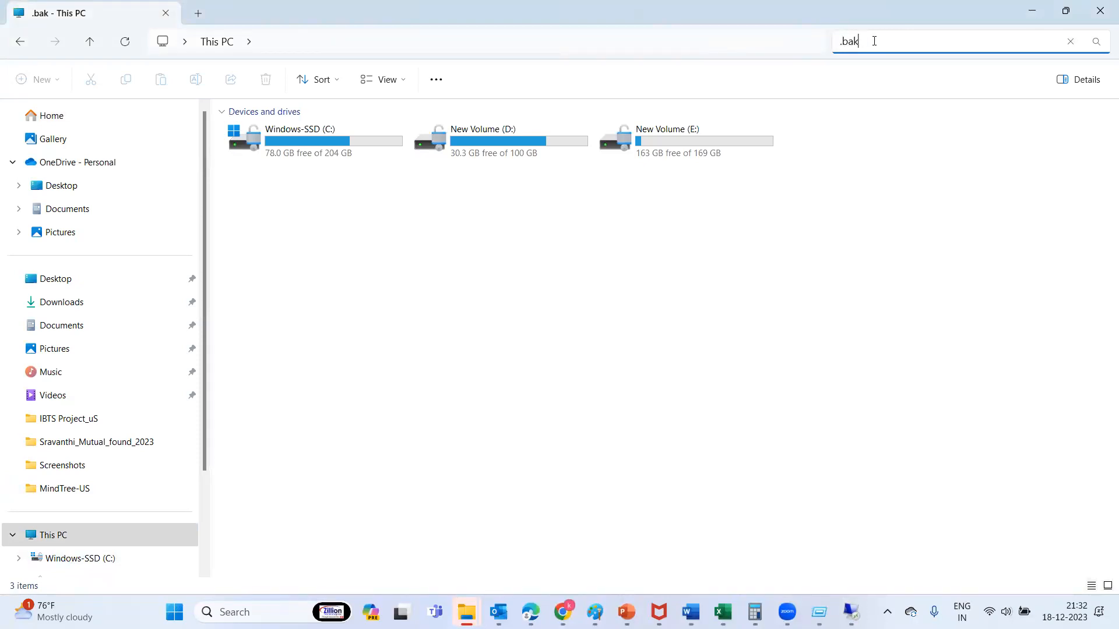
click(65, 536)
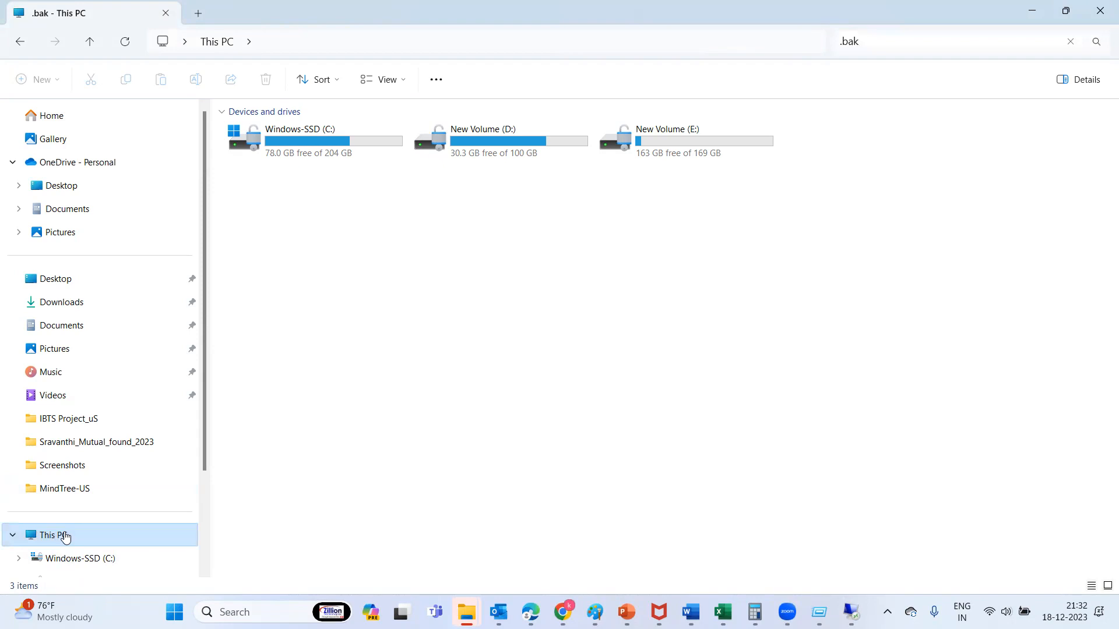
click(868, 41)
key(BackSpace)
key(BackSpace)
key(BackSpace)
key(BackSpace)
text(.bak)
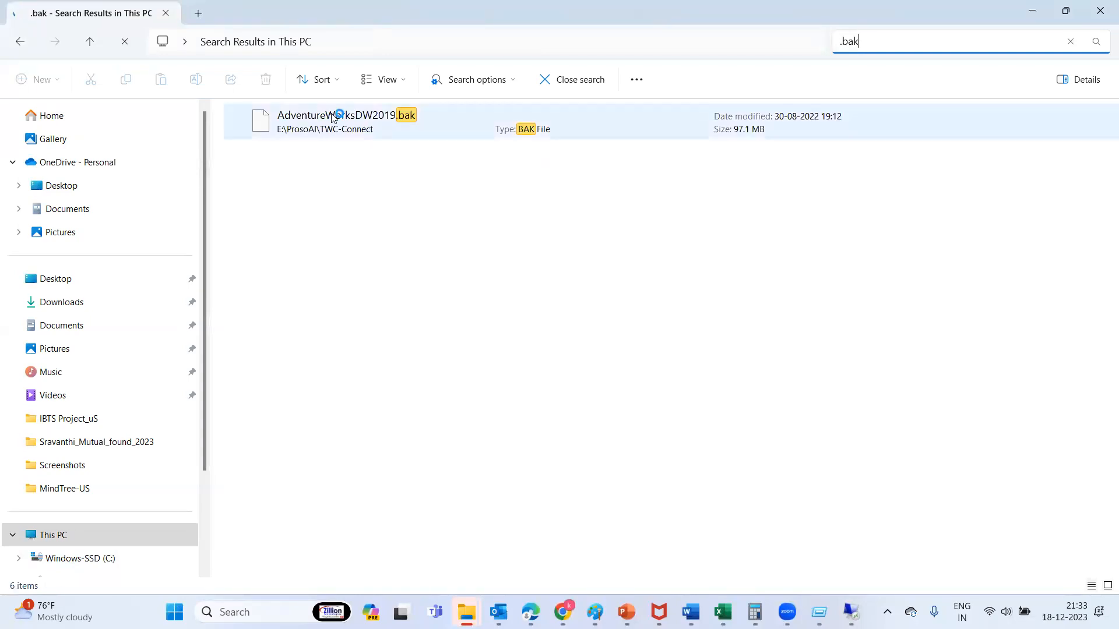
click(334, 116)
right_click(334, 116)
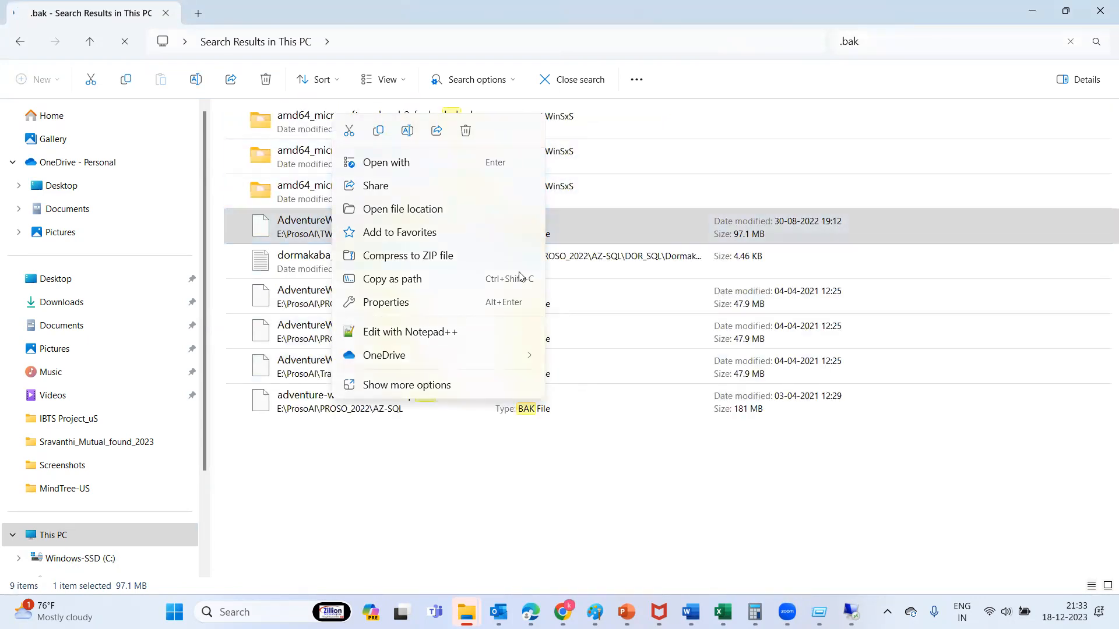
click(529, 463)
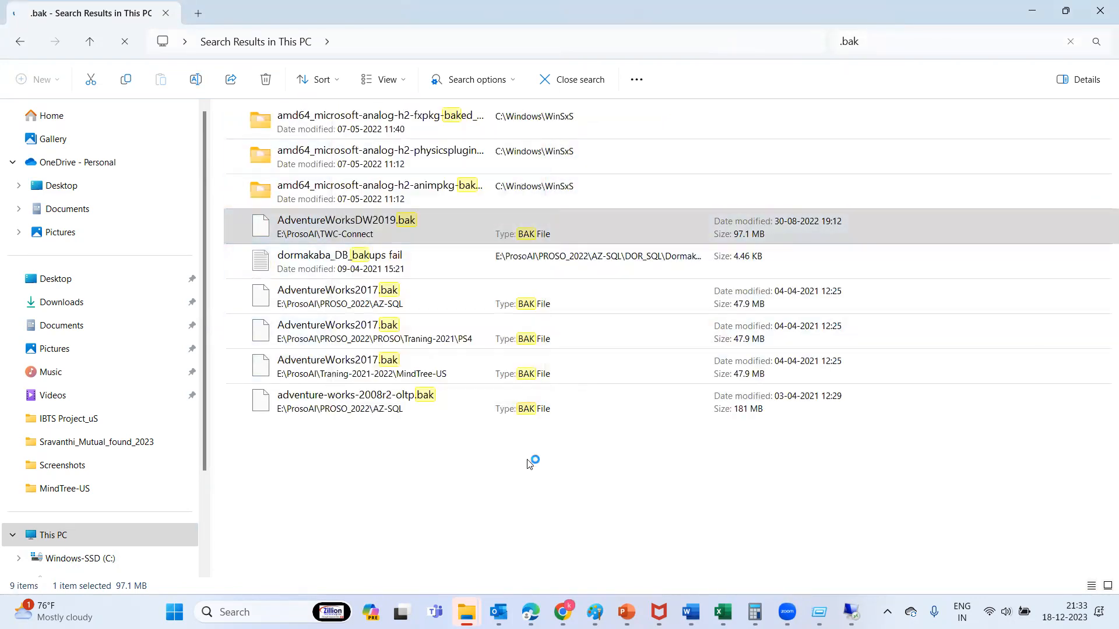
click(529, 463)
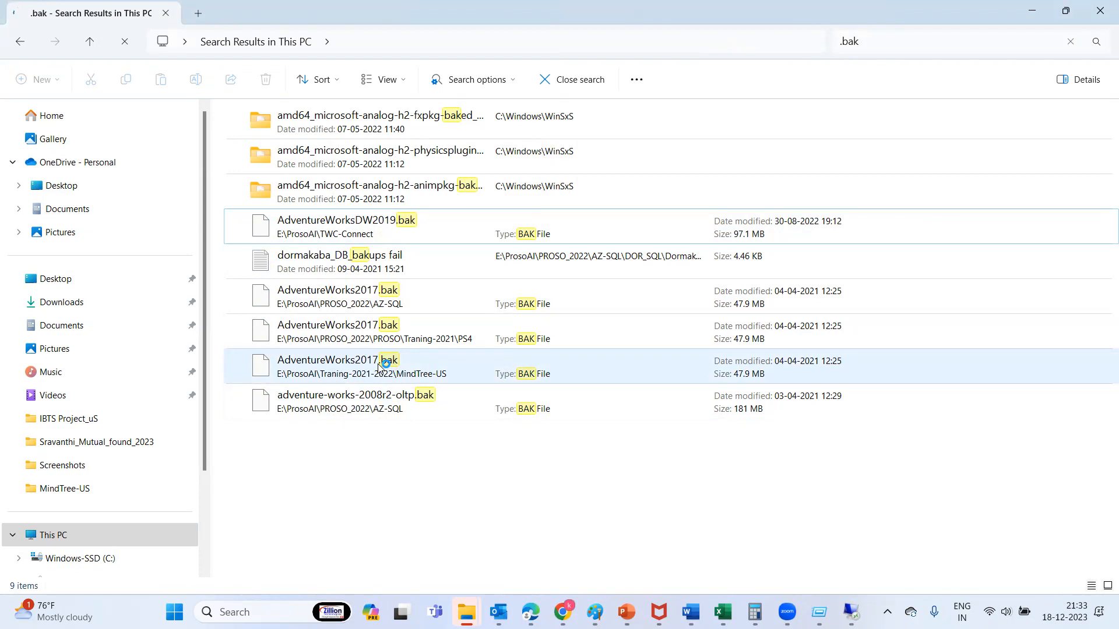
- Copy AdventureWorks2017.bak from E:\ProsoAI\PROSO_2022\AZ-SQL and switch back to the remote session
click(371, 311)
right_click(373, 306)
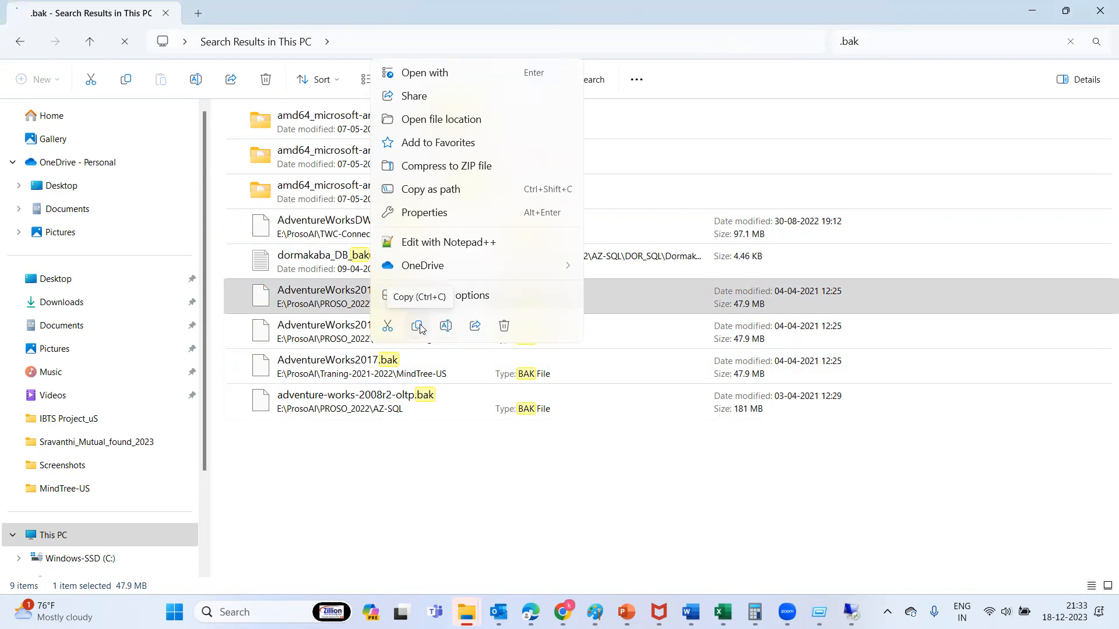
click(418, 326)
key(alt+Tab)
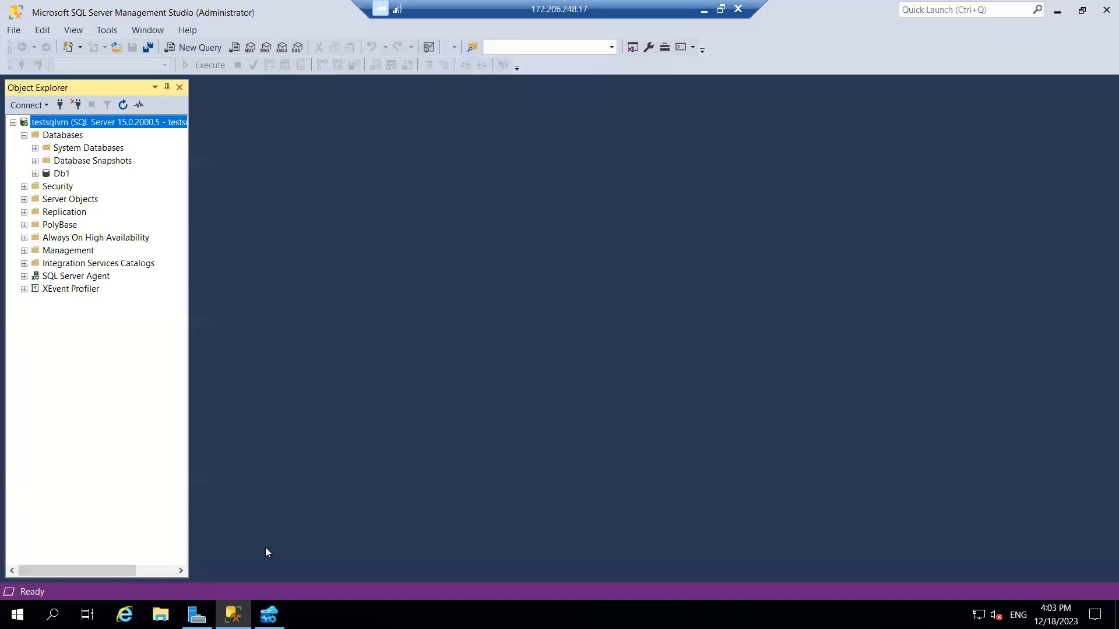
- Paste AdventureWorks2017.bak into the virtual machine's DATA (F:) drive using File Explorer and bring up the copy progress
click(160, 615)
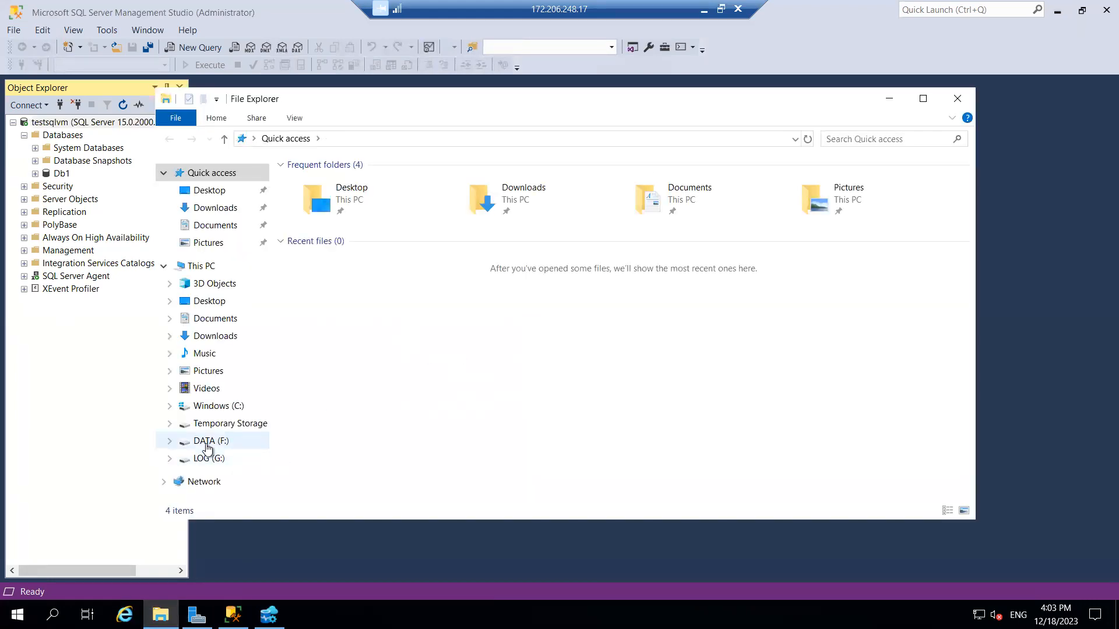
click(207, 443)
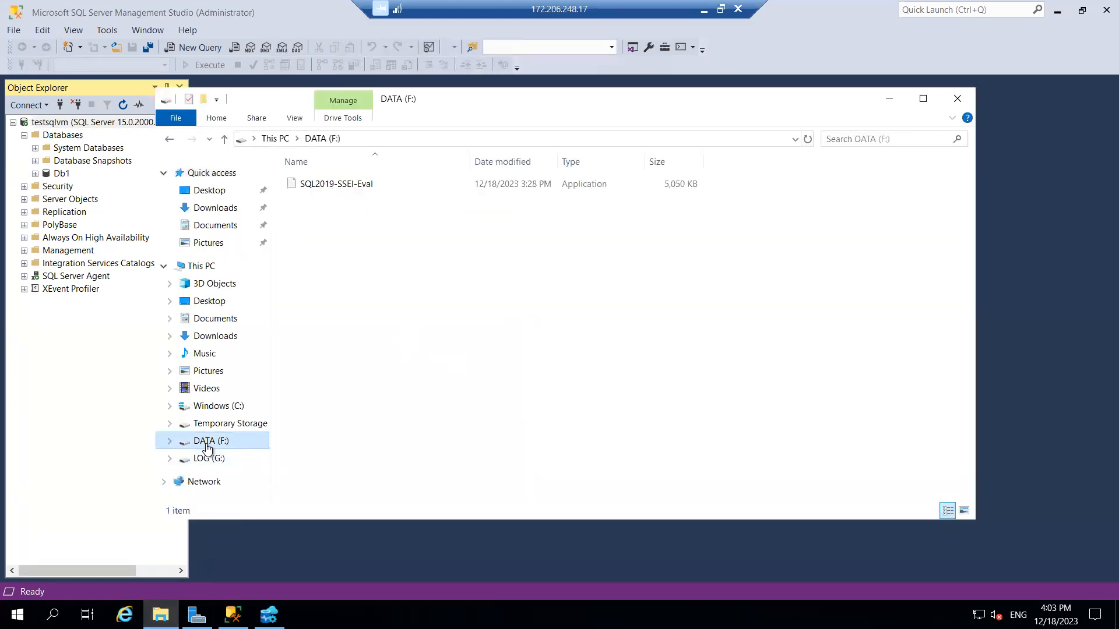
right_click(362, 278)
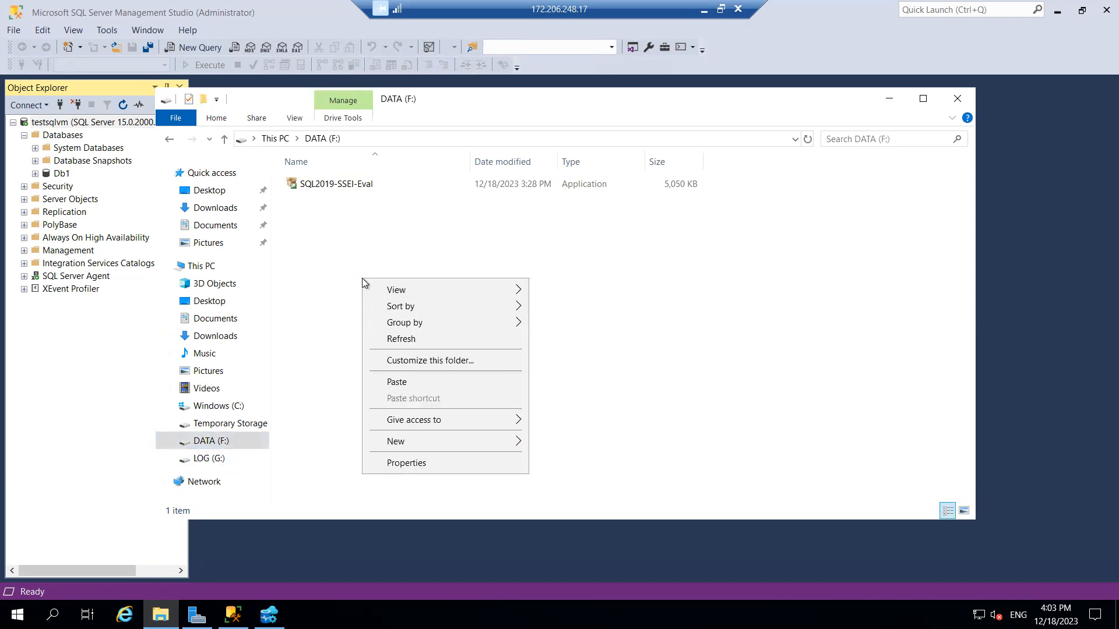
click(416, 383)
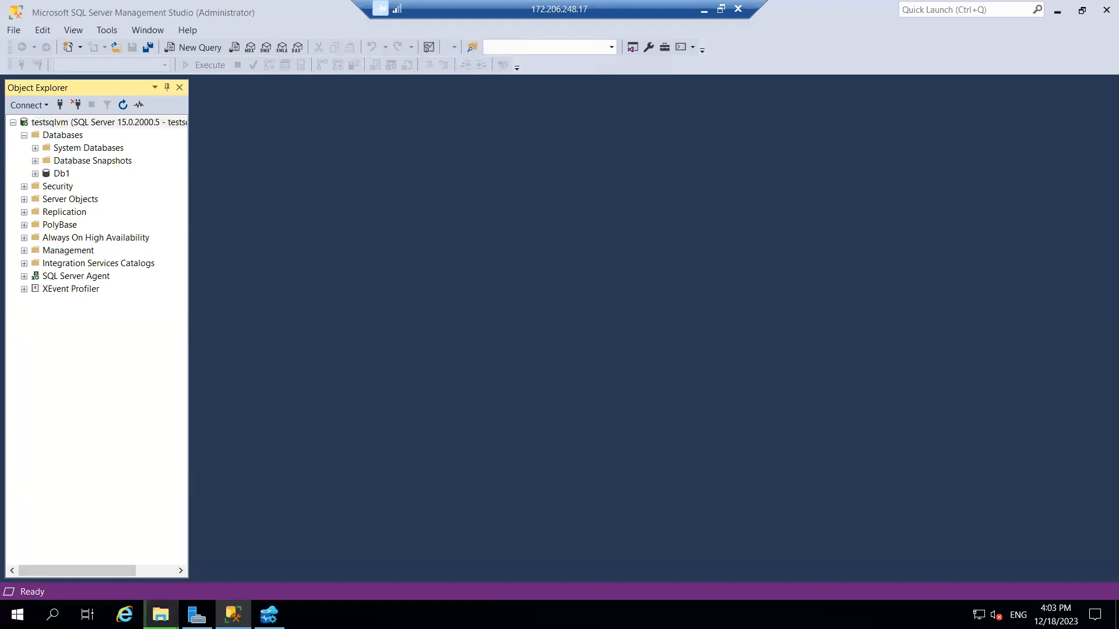
mouse_move(160, 615)
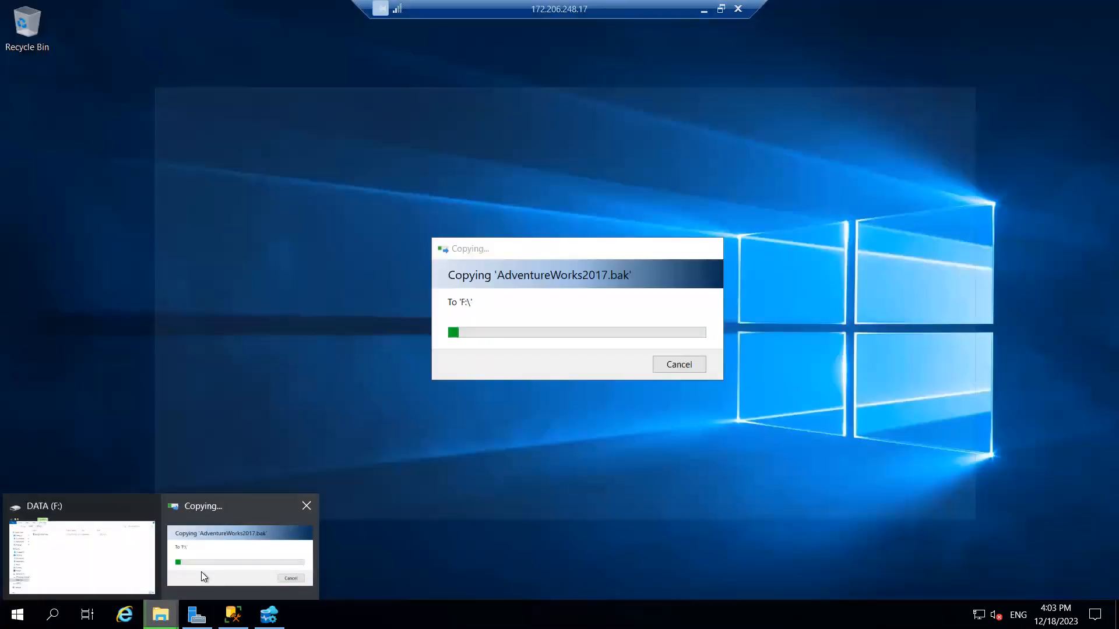
click(202, 571)
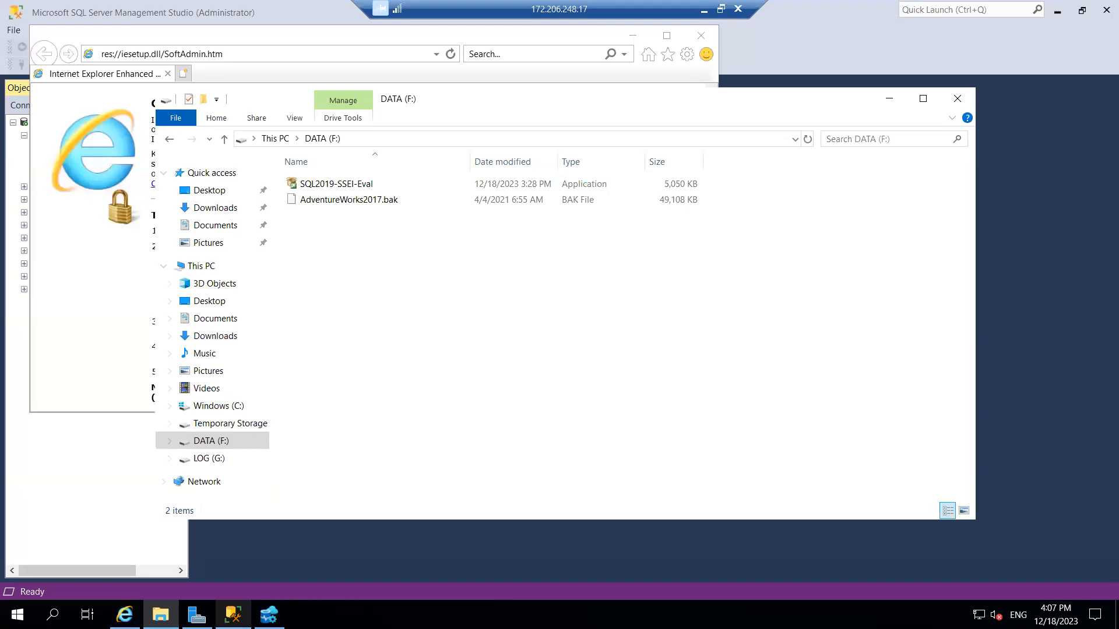
- Switch to SQL Server Management Studio, start a database restore on testsqlvm with Device as the source, and maximize the restore window
click(233, 615)
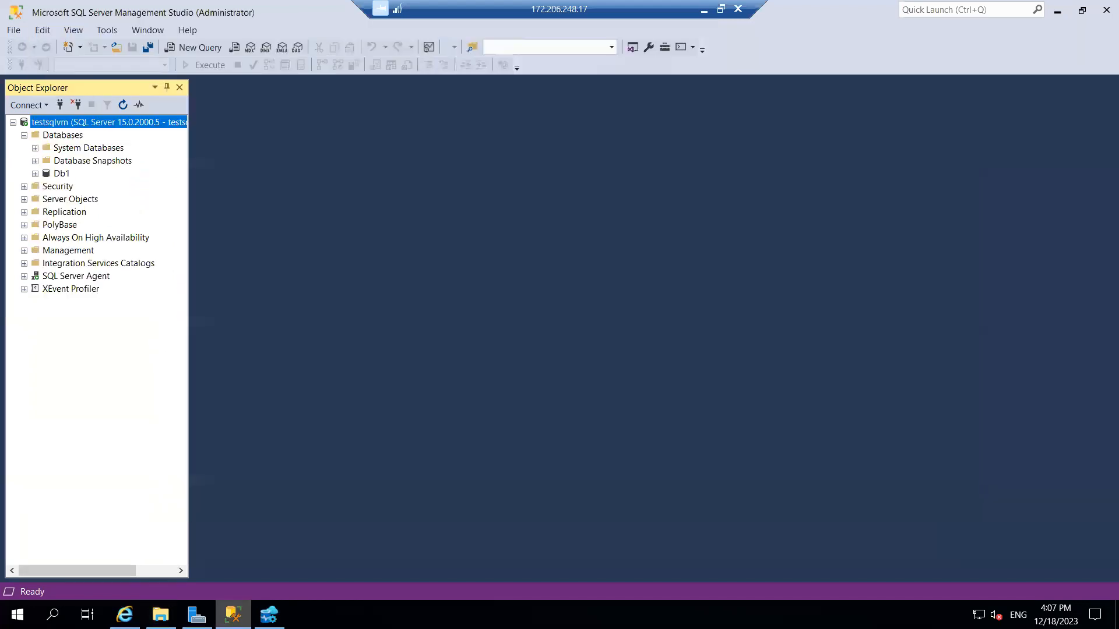
right_click(54, 135)
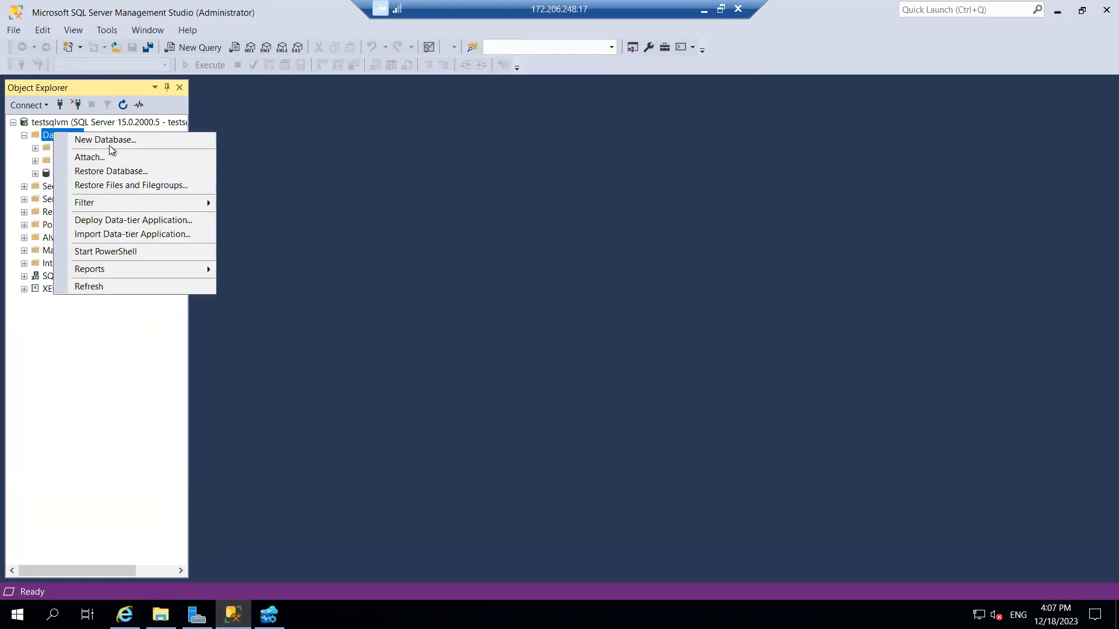
click(123, 172)
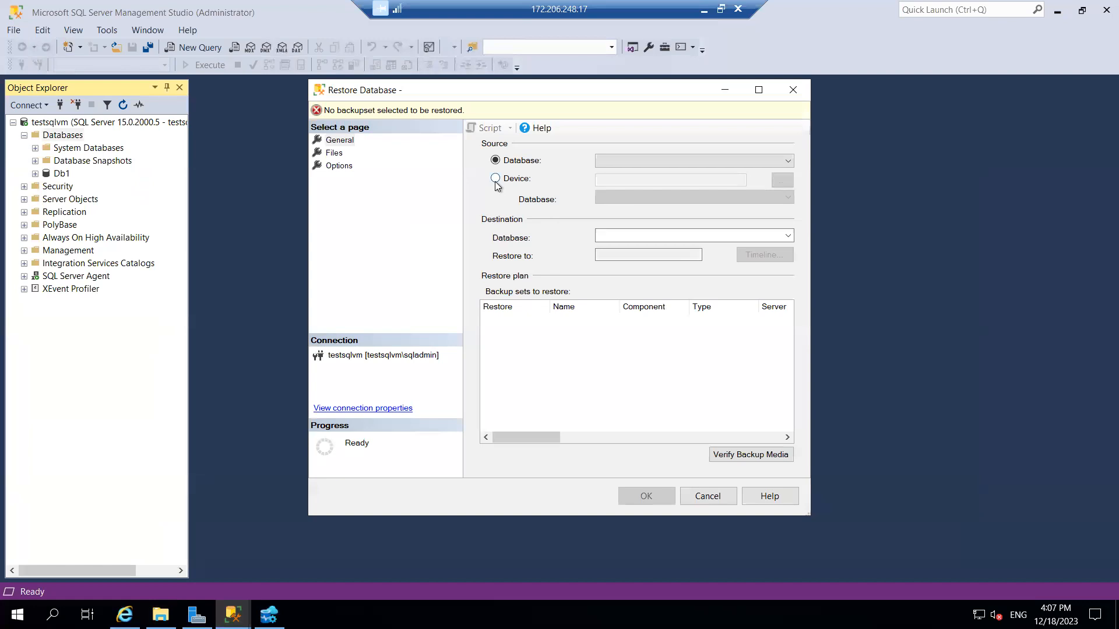
click(495, 179)
click(760, 89)
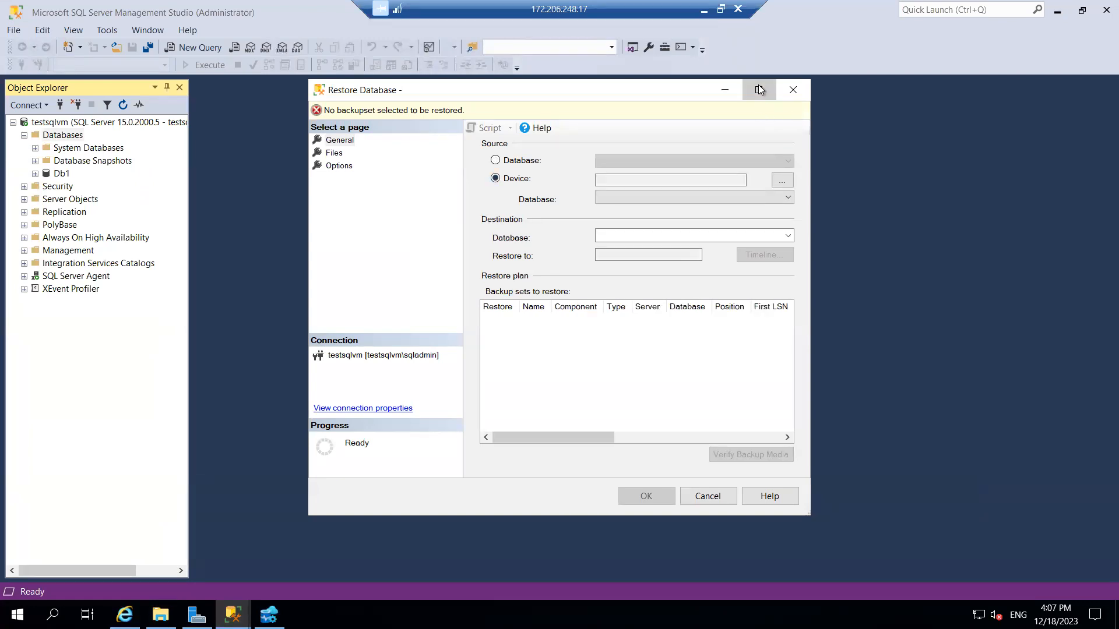
- Add AdventureWorks2017.bak from the F: drive as the restore's backup device, using File as the backup media type
click(1091, 97)
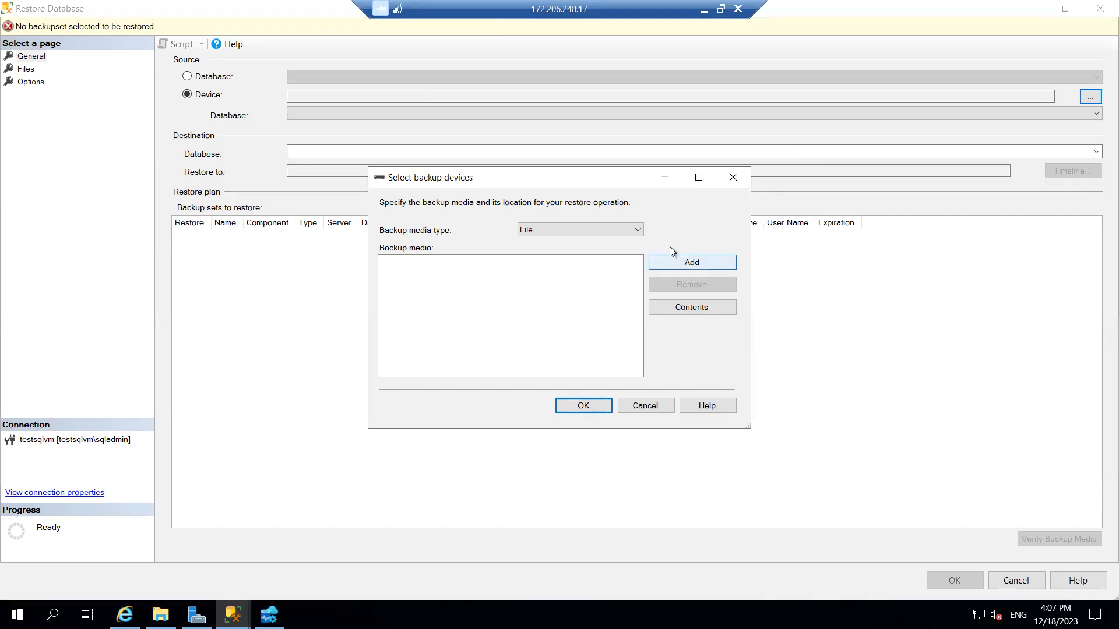
click(627, 228)
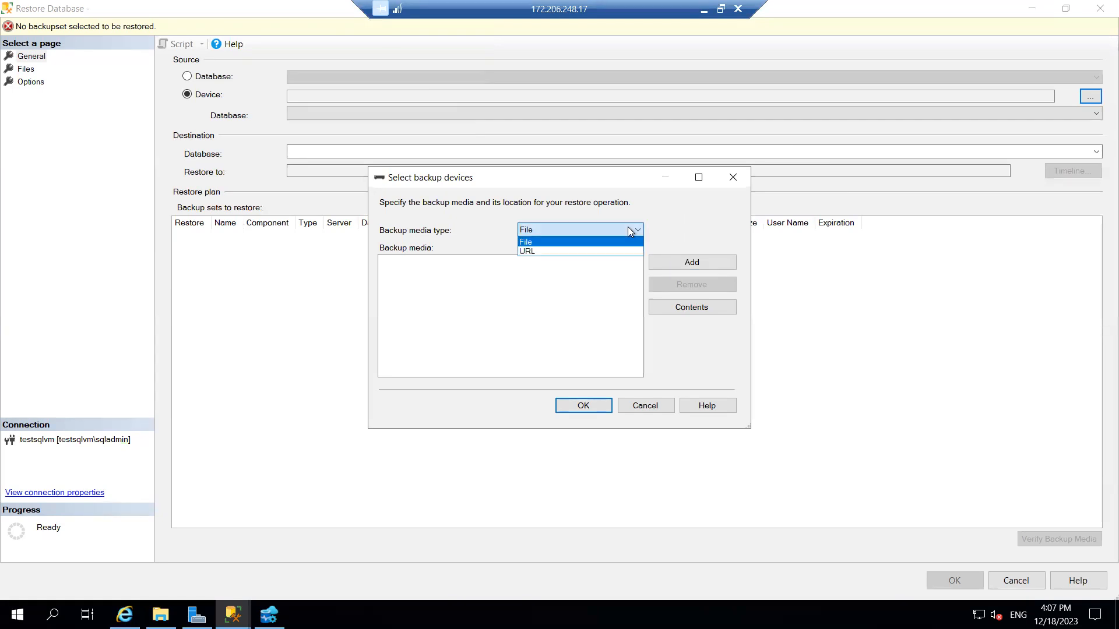
click(542, 243)
click(683, 264)
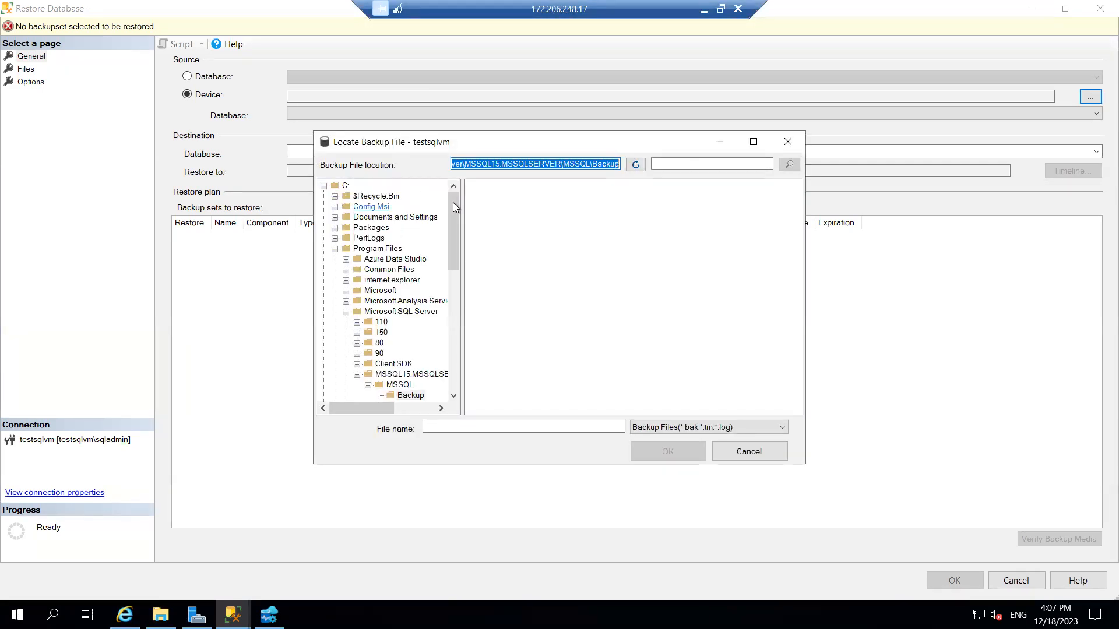
drag(455, 222, 454, 381)
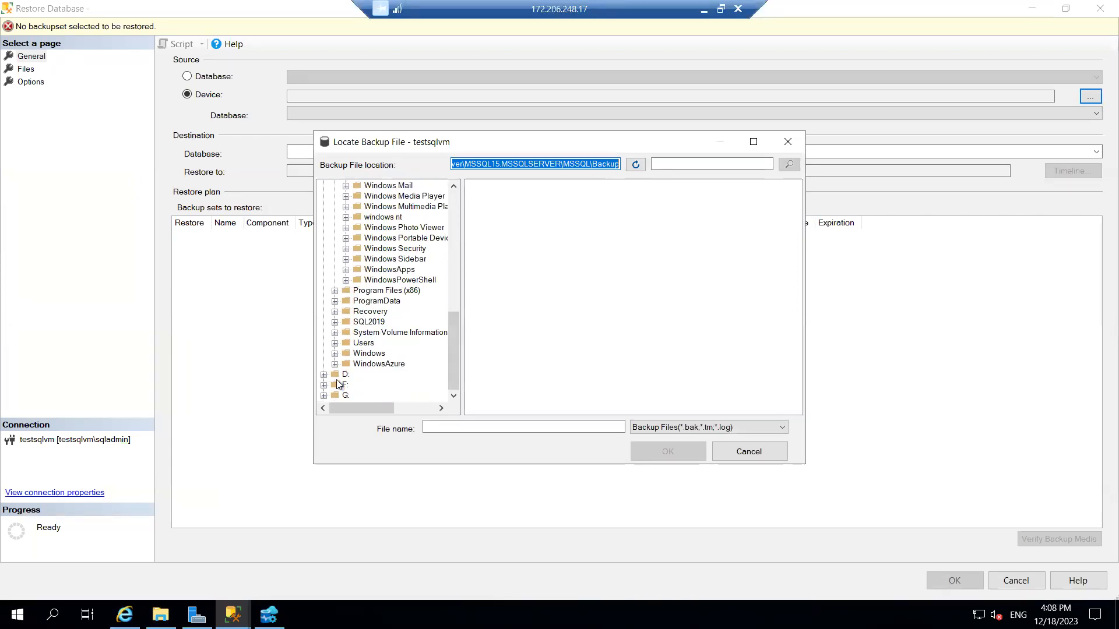
click(343, 386)
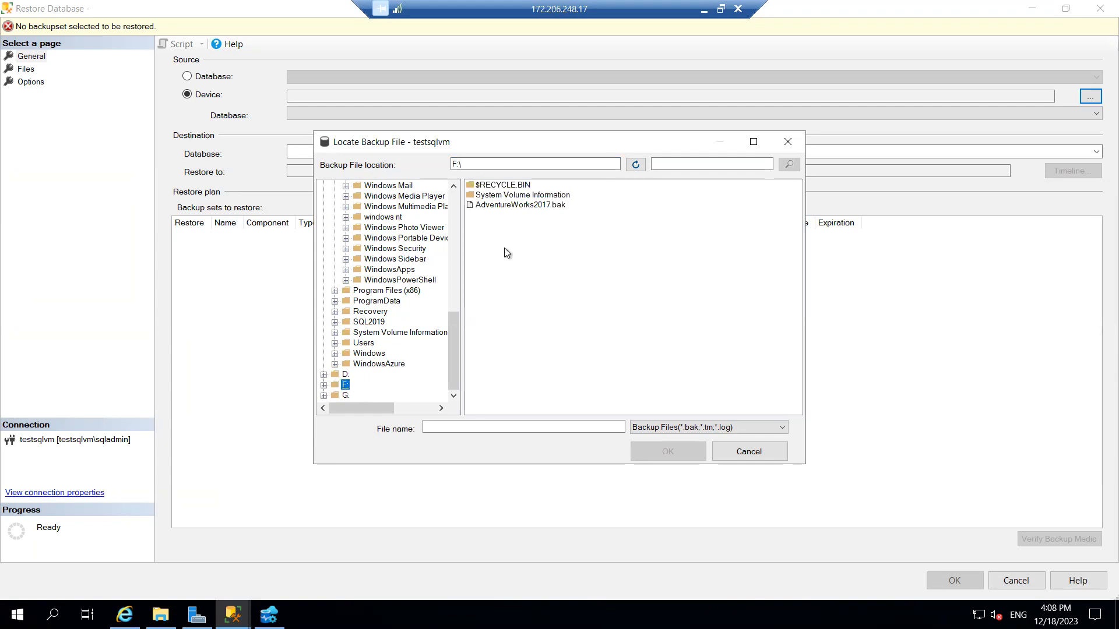
click(538, 205)
click(666, 451)
click(576, 409)
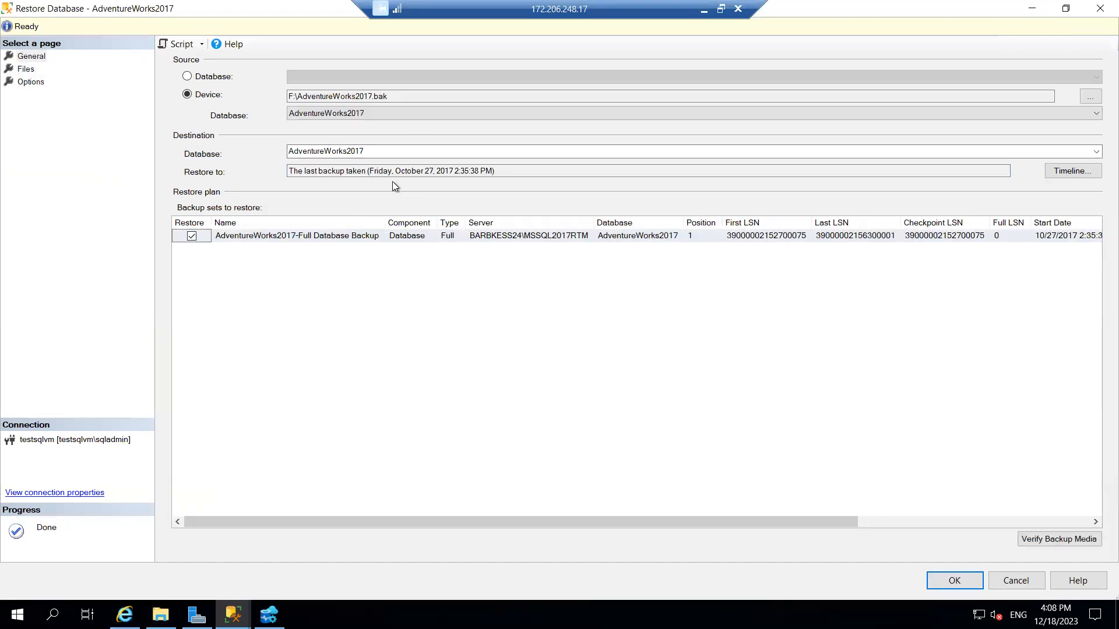
- Set the destination database name to adv2017db and run the restore through to completion
double_click(375, 151)
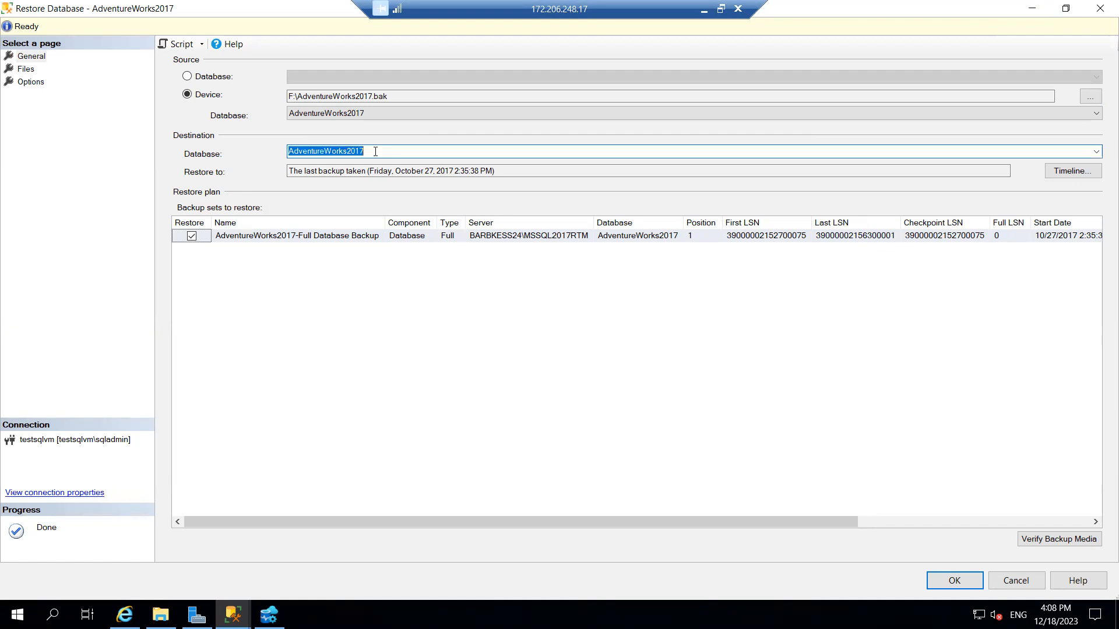
click(375, 151)
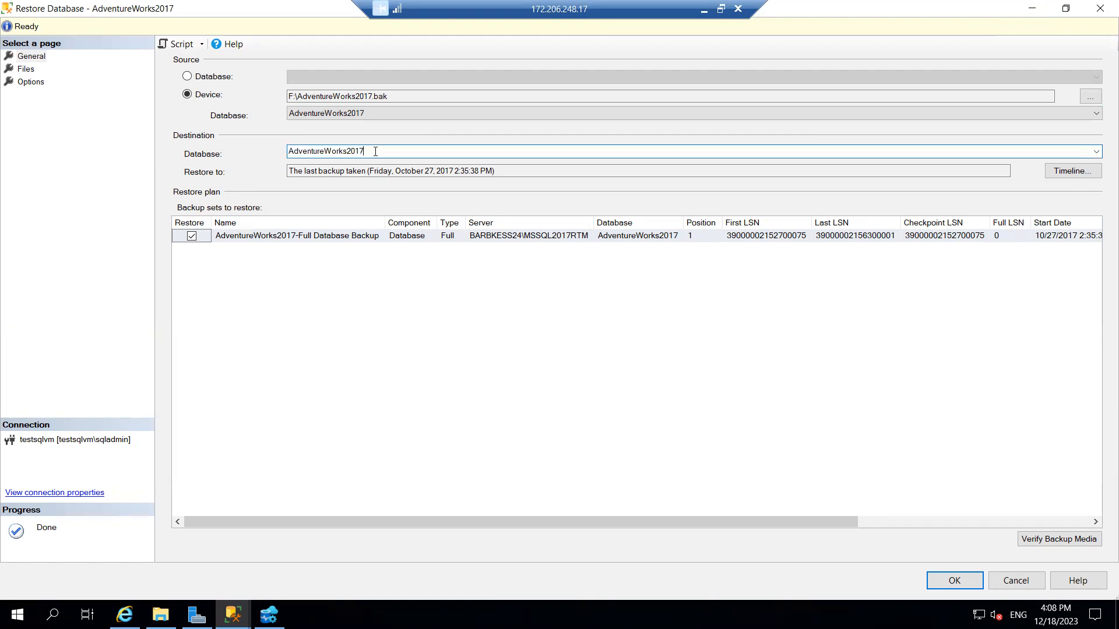
key(BackSpace)
key(BackSpace)
key(BackSpace)
key(BackSpace)
key(BackSpace)
key(BackSpace)
key(BackSpace)
key(BackSpace)
key(BackSpace)
key(BackSpace)
key(BackSpace)
key(BackSpace)
key(BackSpace)
key(BackSpace)
key(BackSpace)
key(BackSpace)
key(BackSpace)
key(BackSpace)
text(ad)
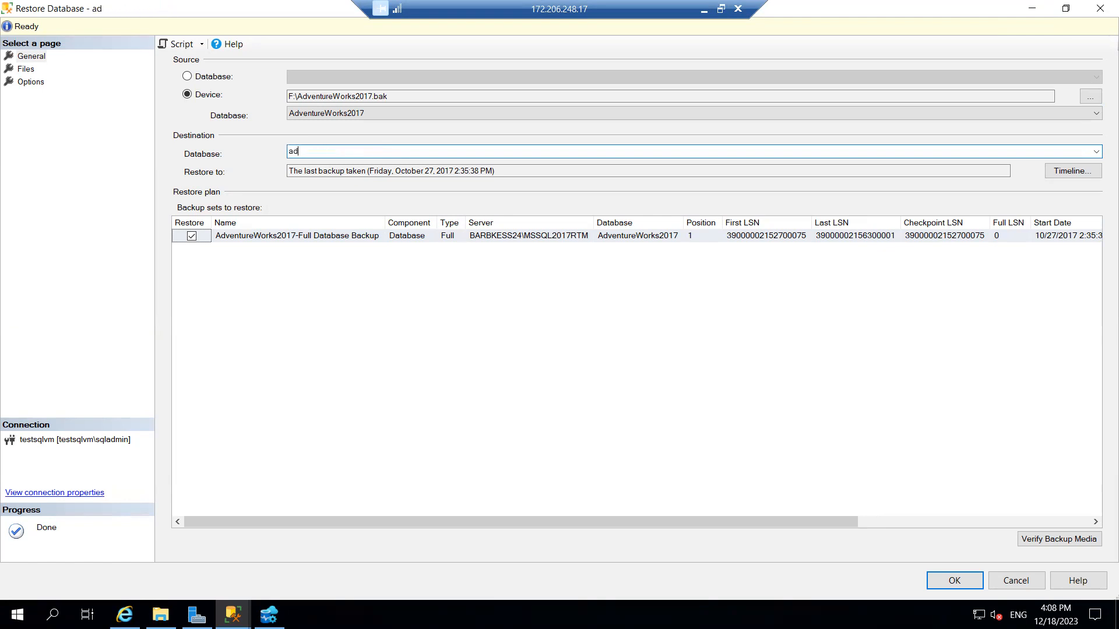
text(v2017db)
click(954, 581)
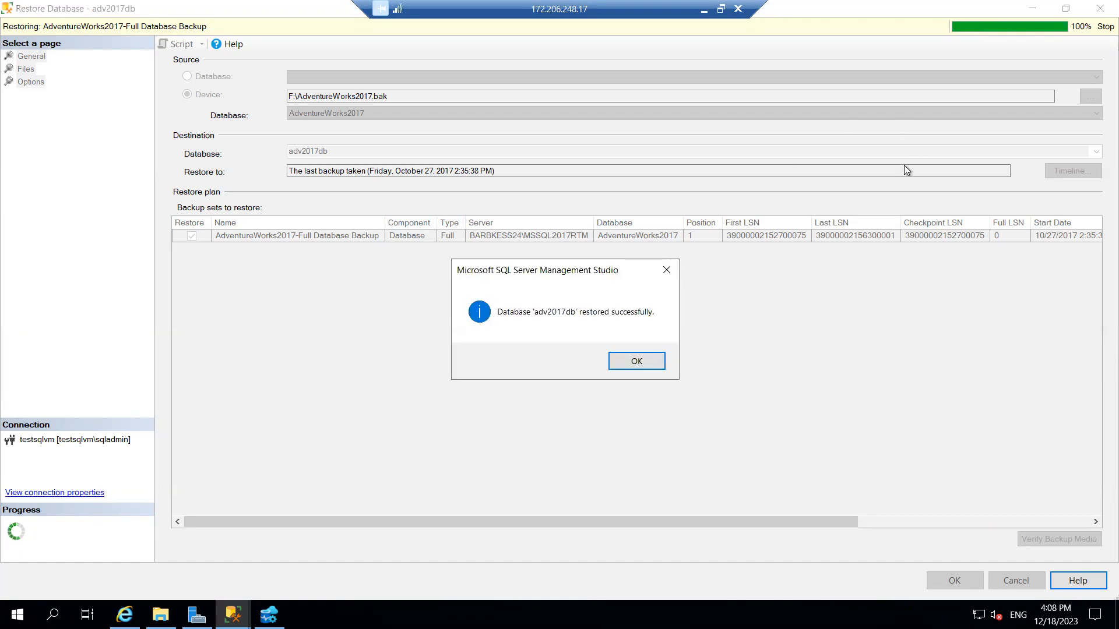
click(629, 368)
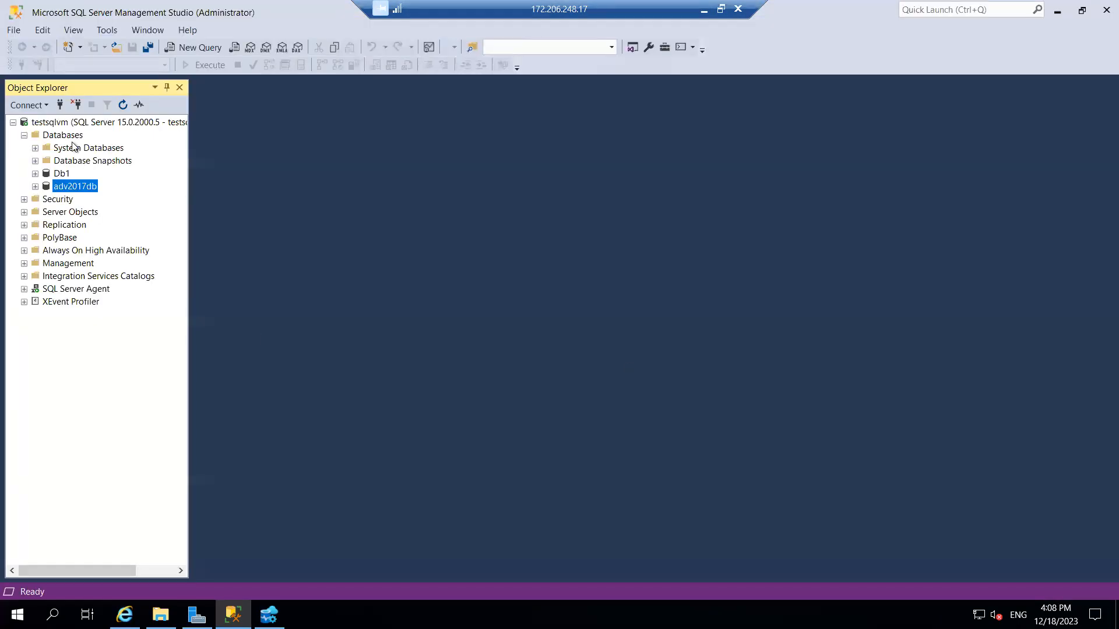
- Select the top 1000 rows of the HumanResources.JobCandidate table in adv2017db, and collapse the database in the object tree
click(36, 187)
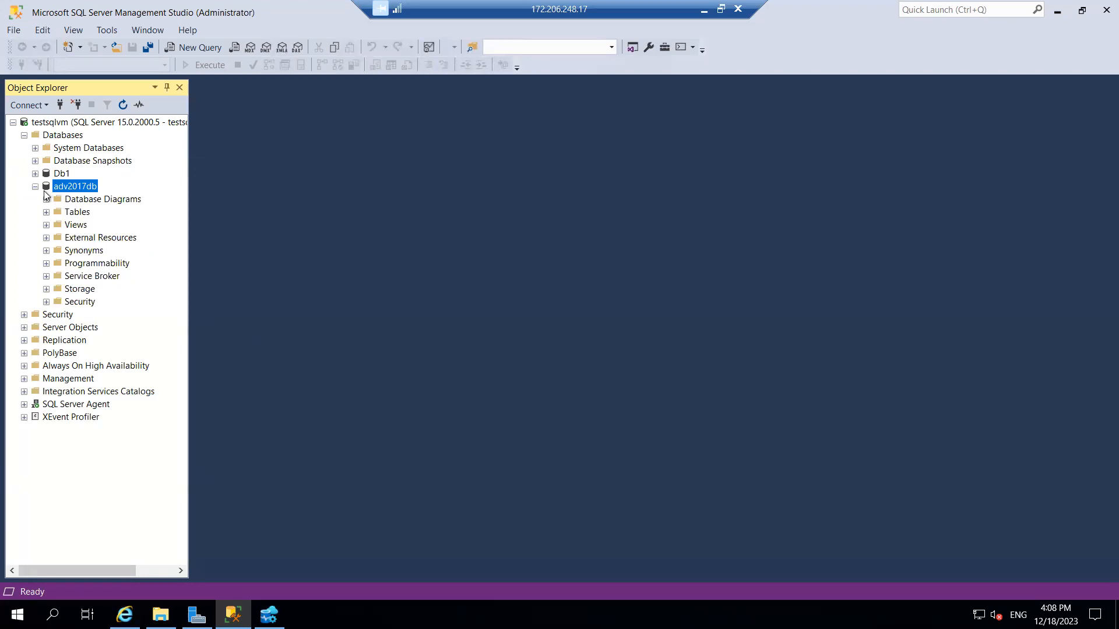
click(47, 212)
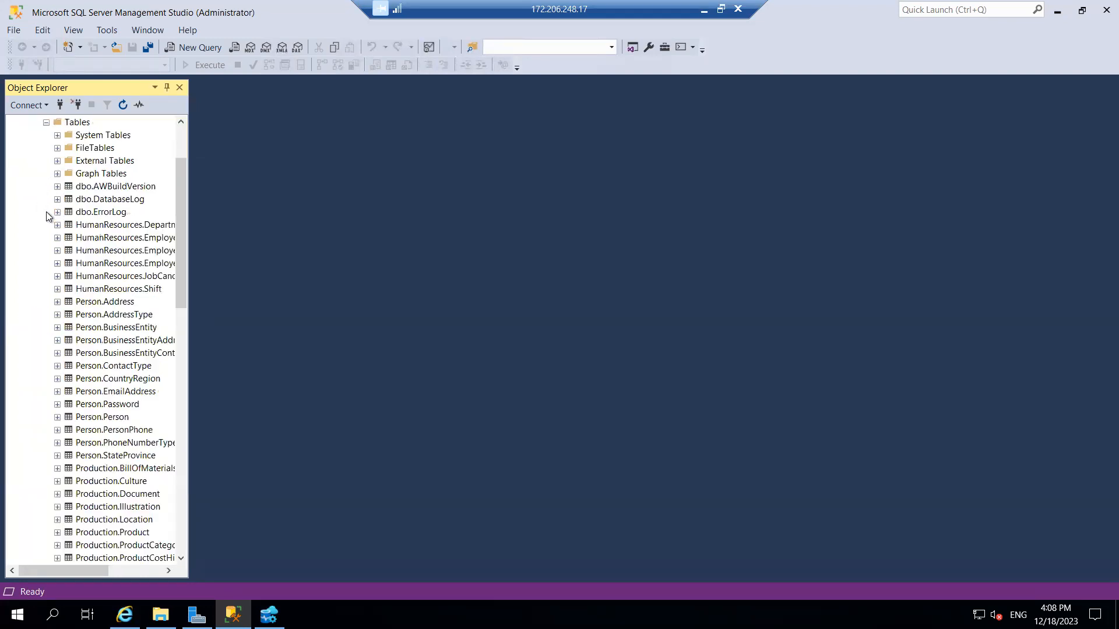
click(104, 281)
right_click(104, 282)
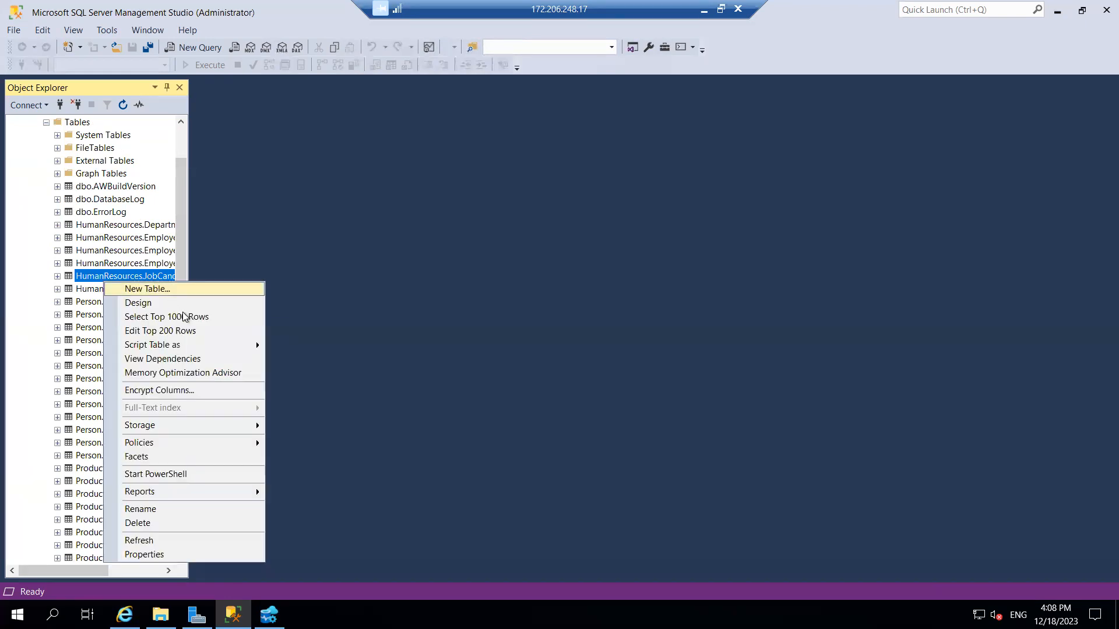
click(195, 320)
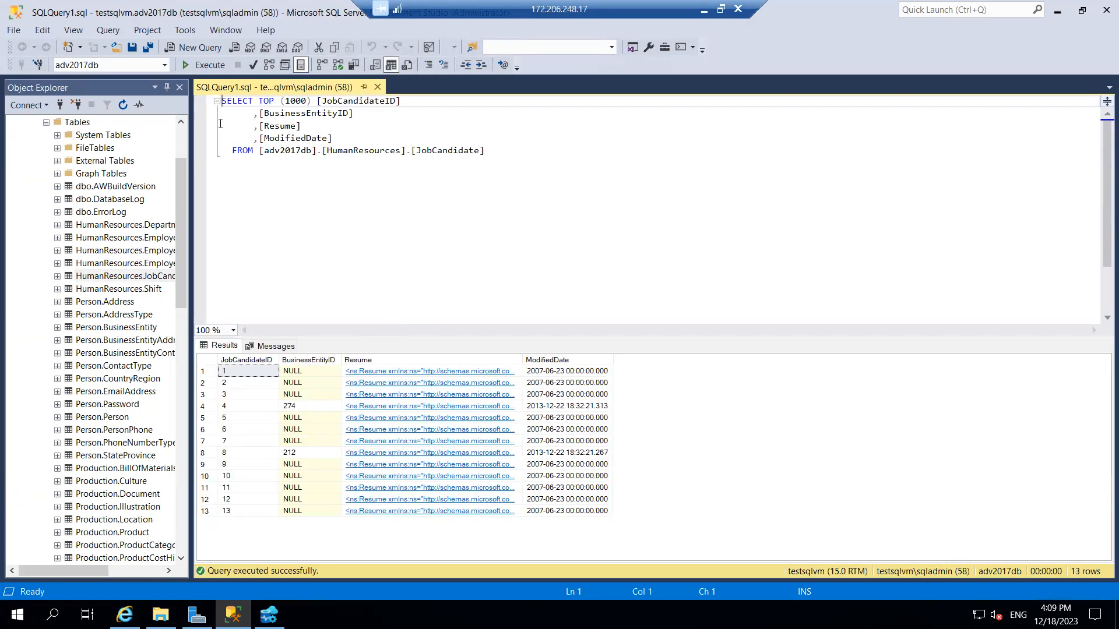
click(183, 142)
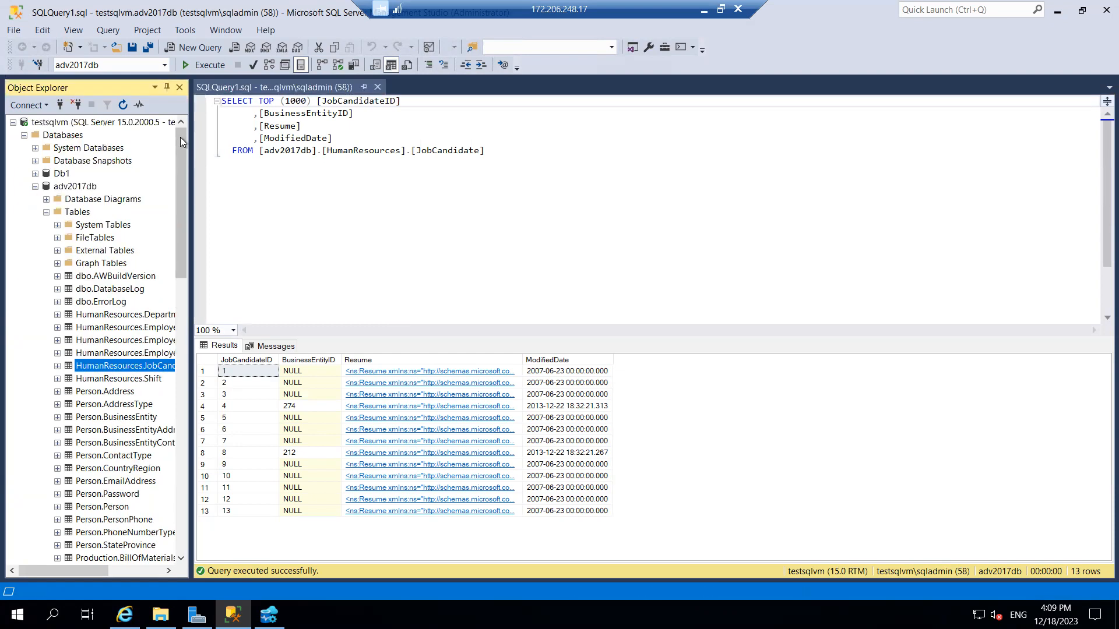
click(33, 190)
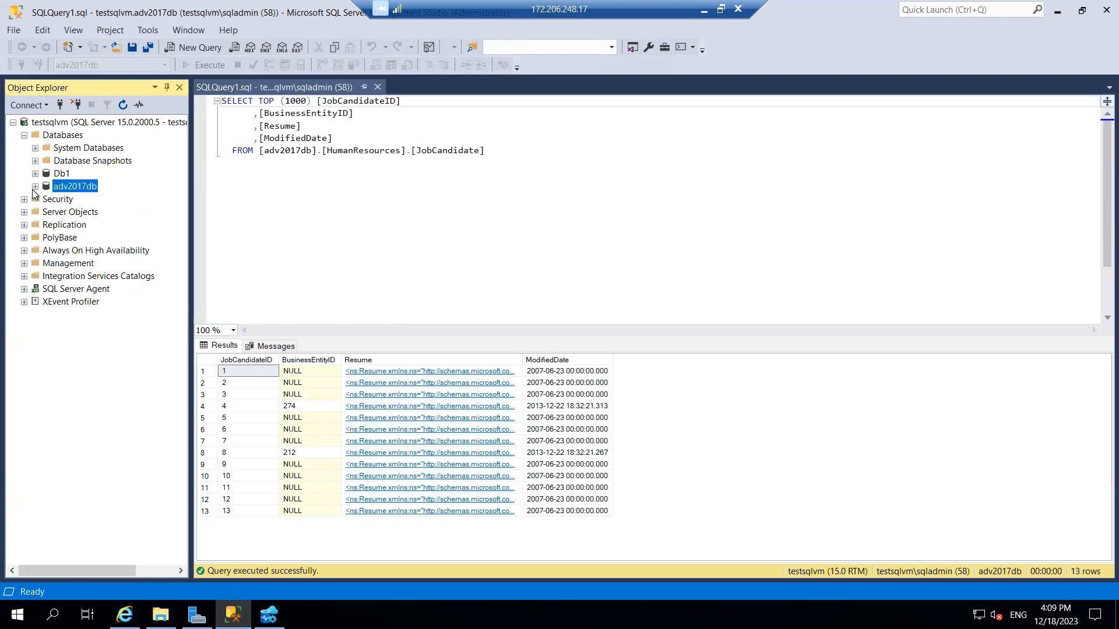